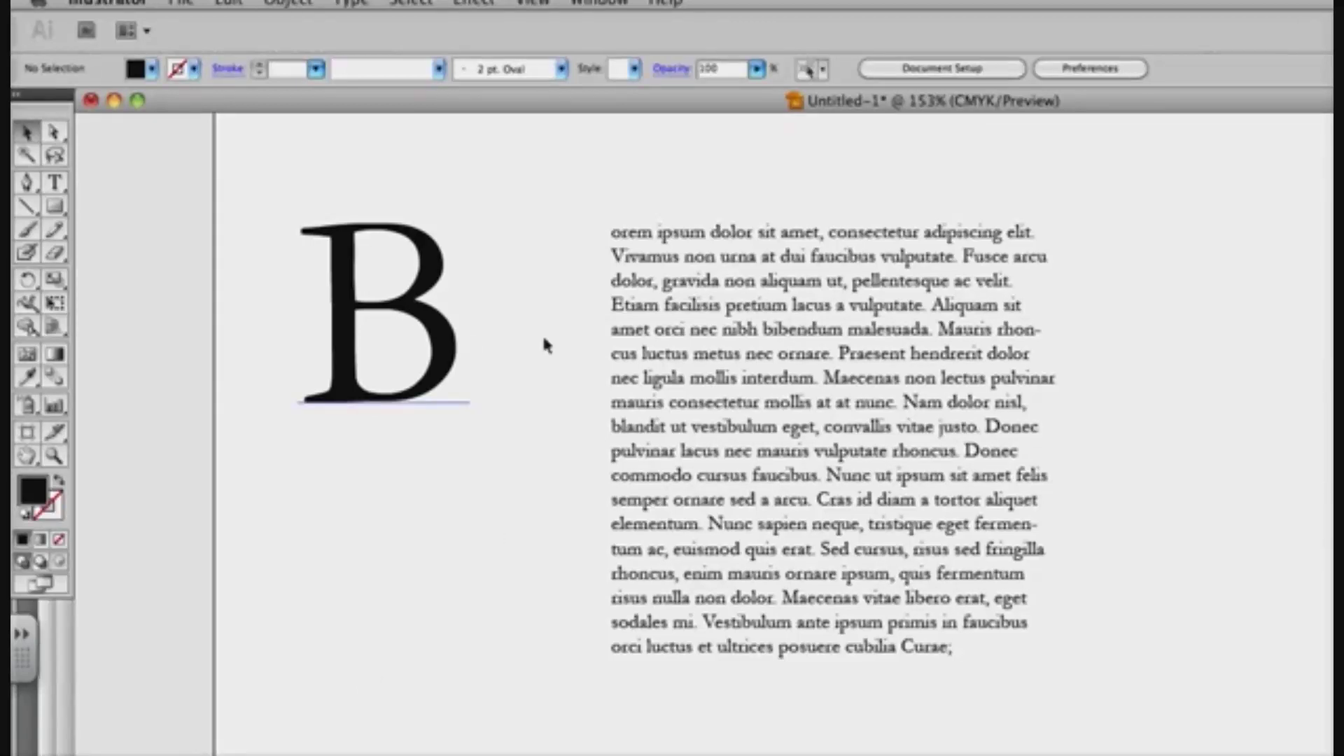
- Convert the large letter B to outlines with Create Outlines and fill it dark blue
click(656, 344)
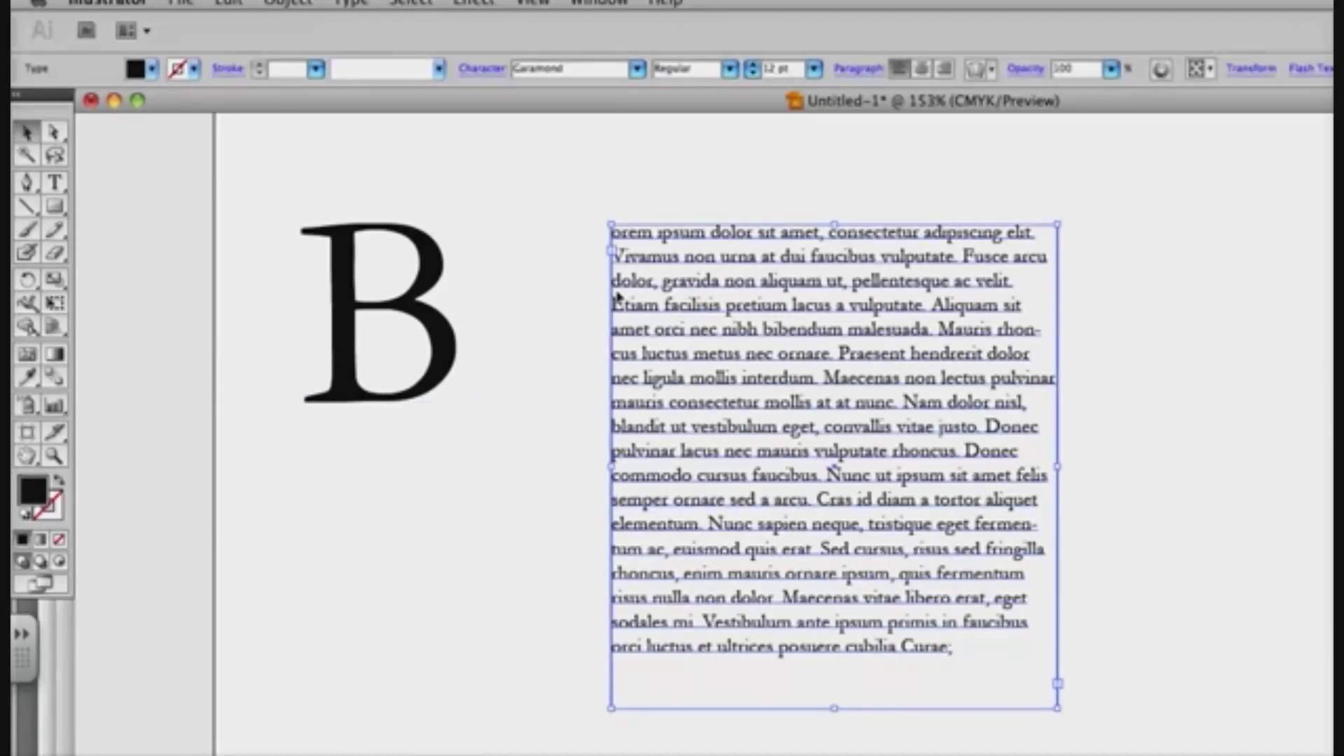
click(449, 332)
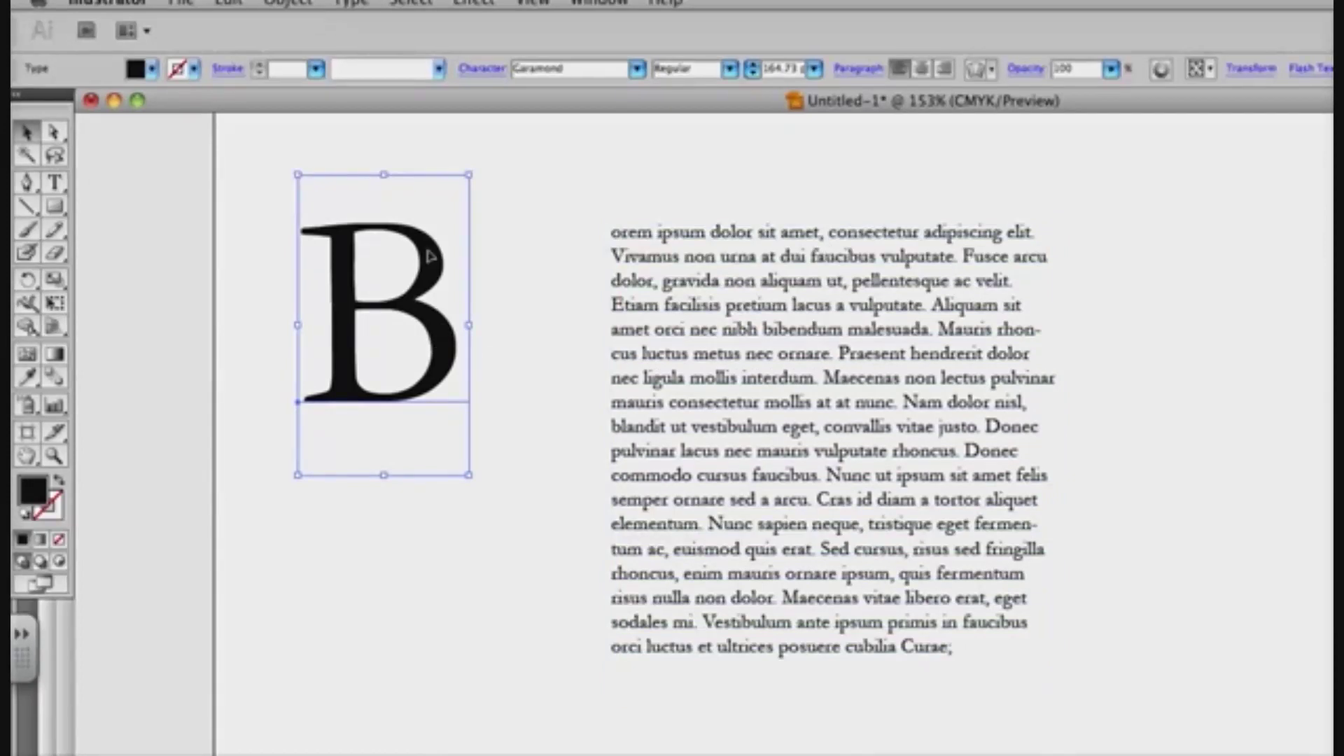
click(289, 3)
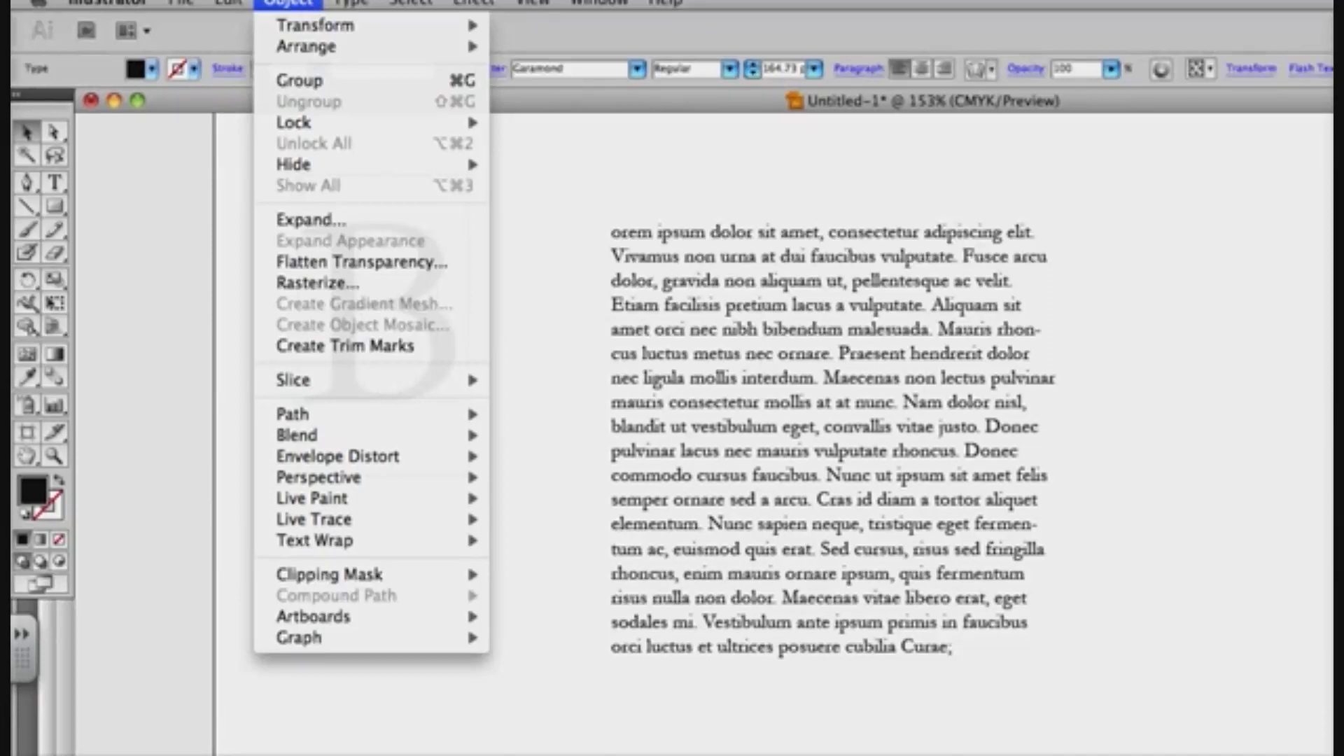
mouse_move(352, 3)
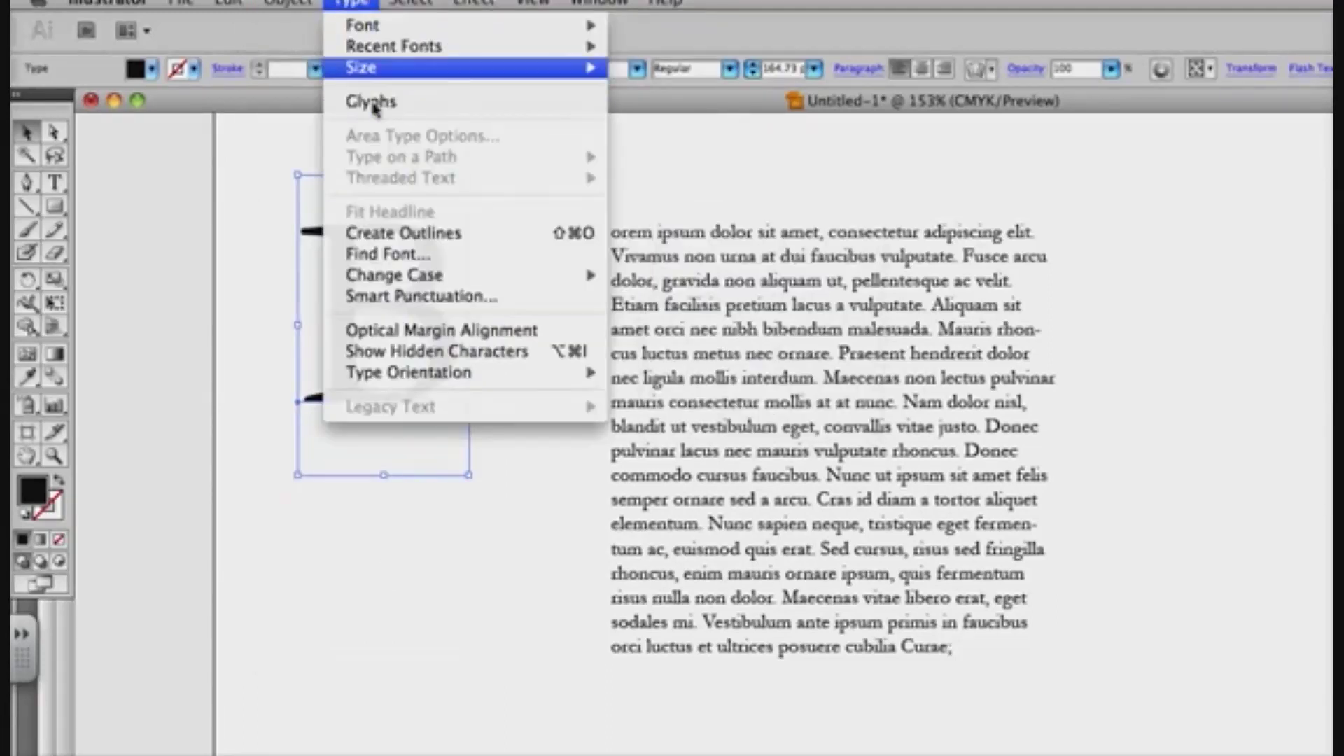
click(403, 233)
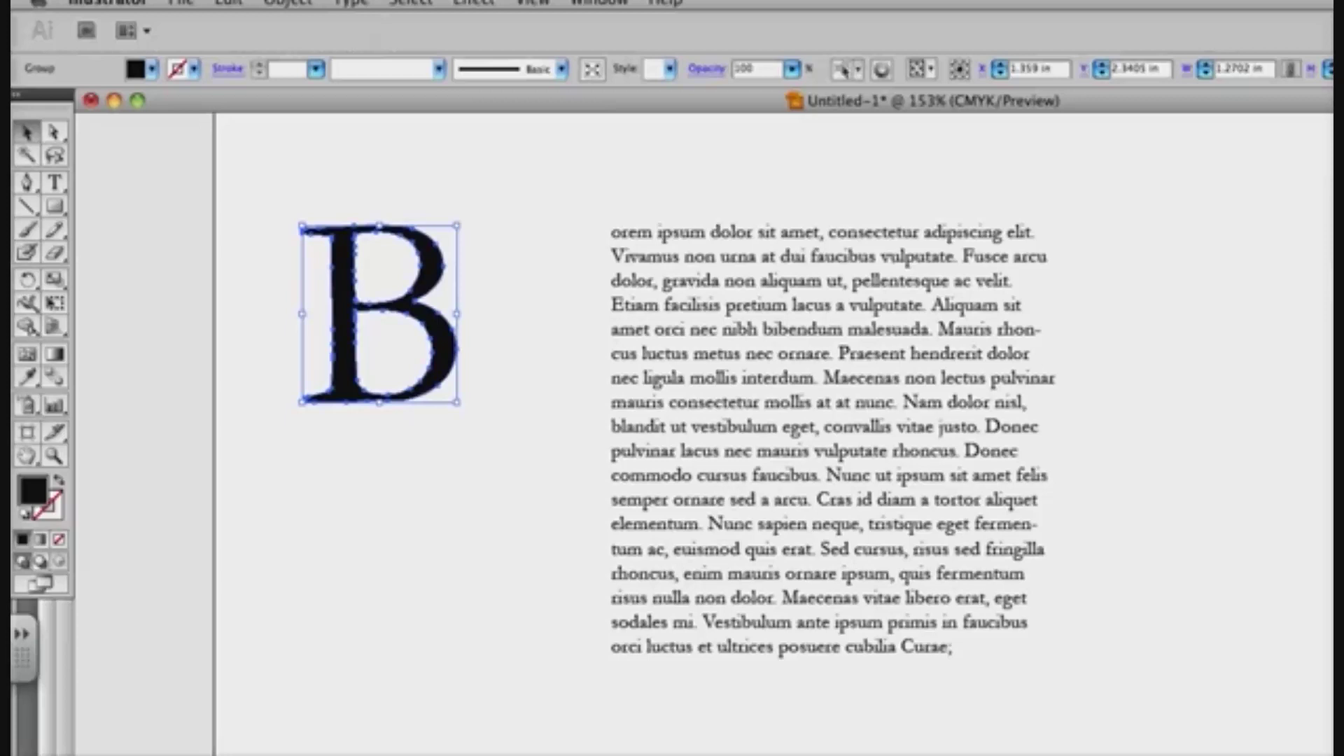
click(483, 510)
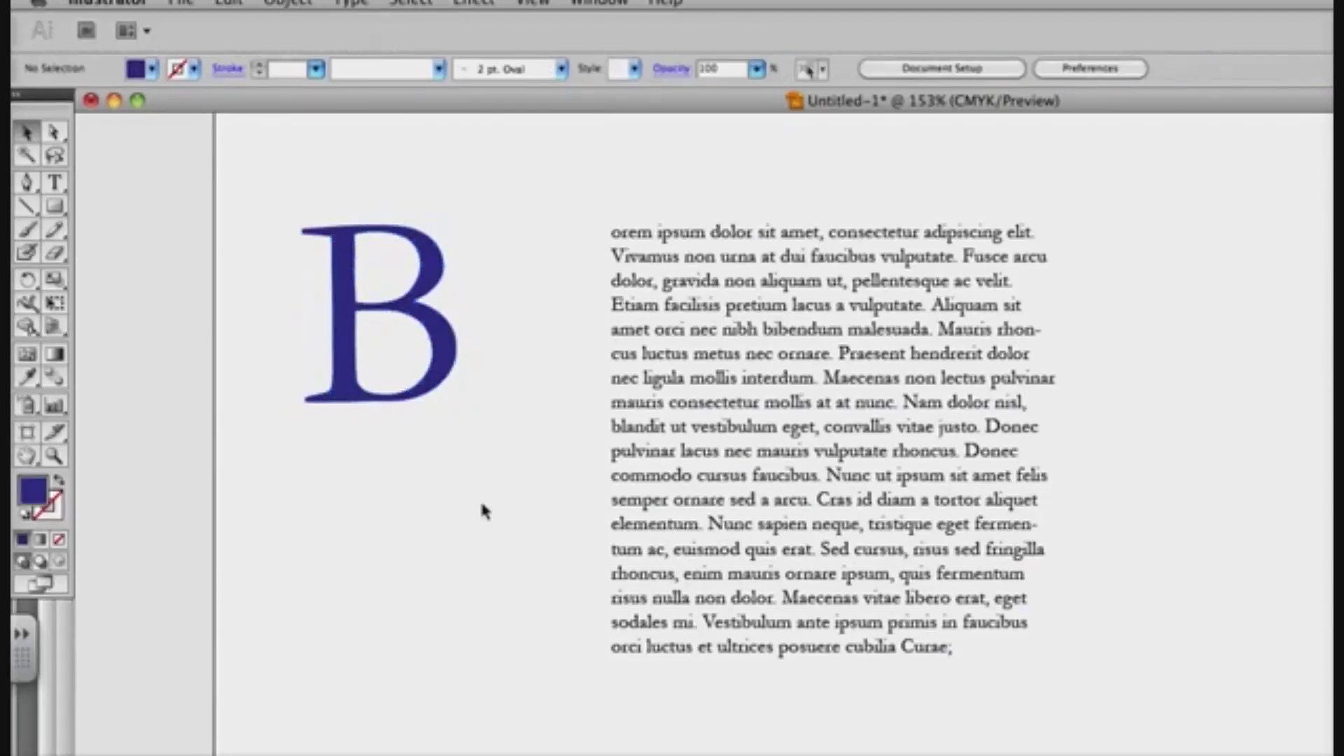
click(54, 206)
- Draw a rectangle over the B and adjust its left and top edges to match the letter
drag(305, 229, 458, 401)
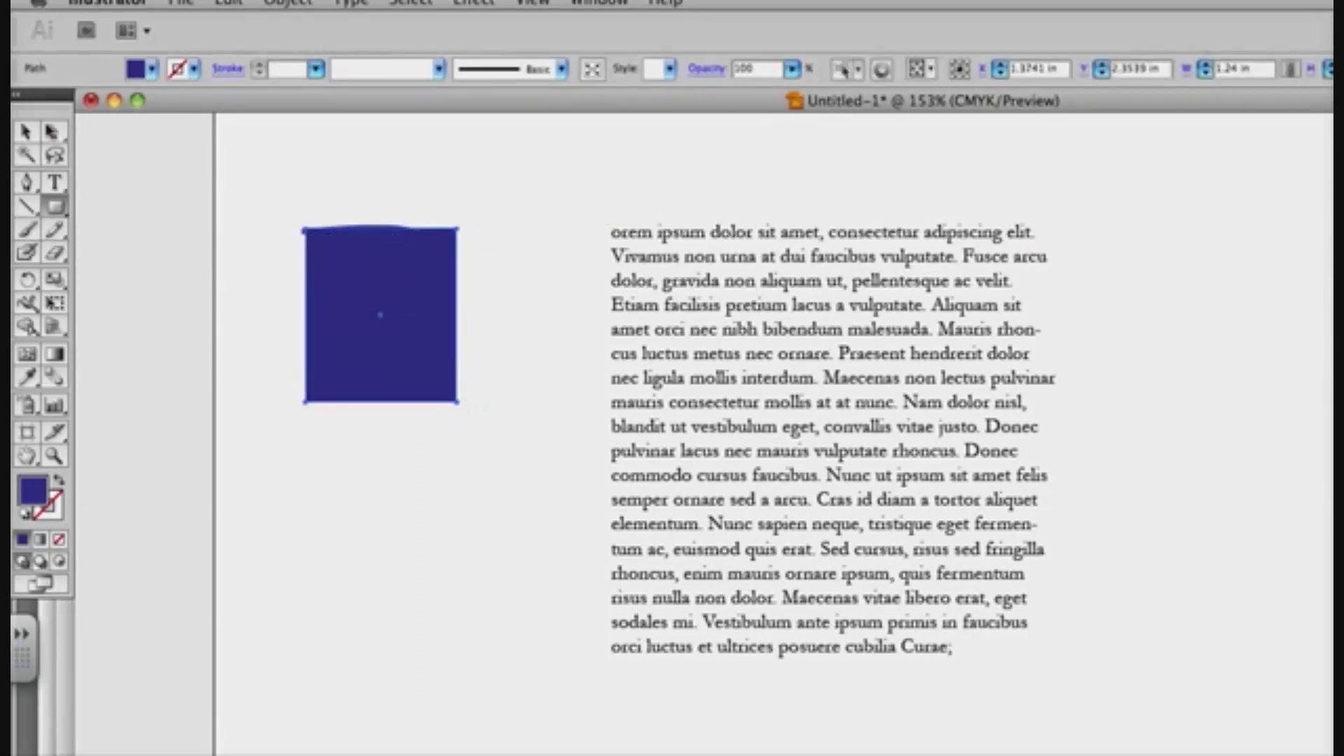
click(25, 132)
drag(304, 315, 301, 313)
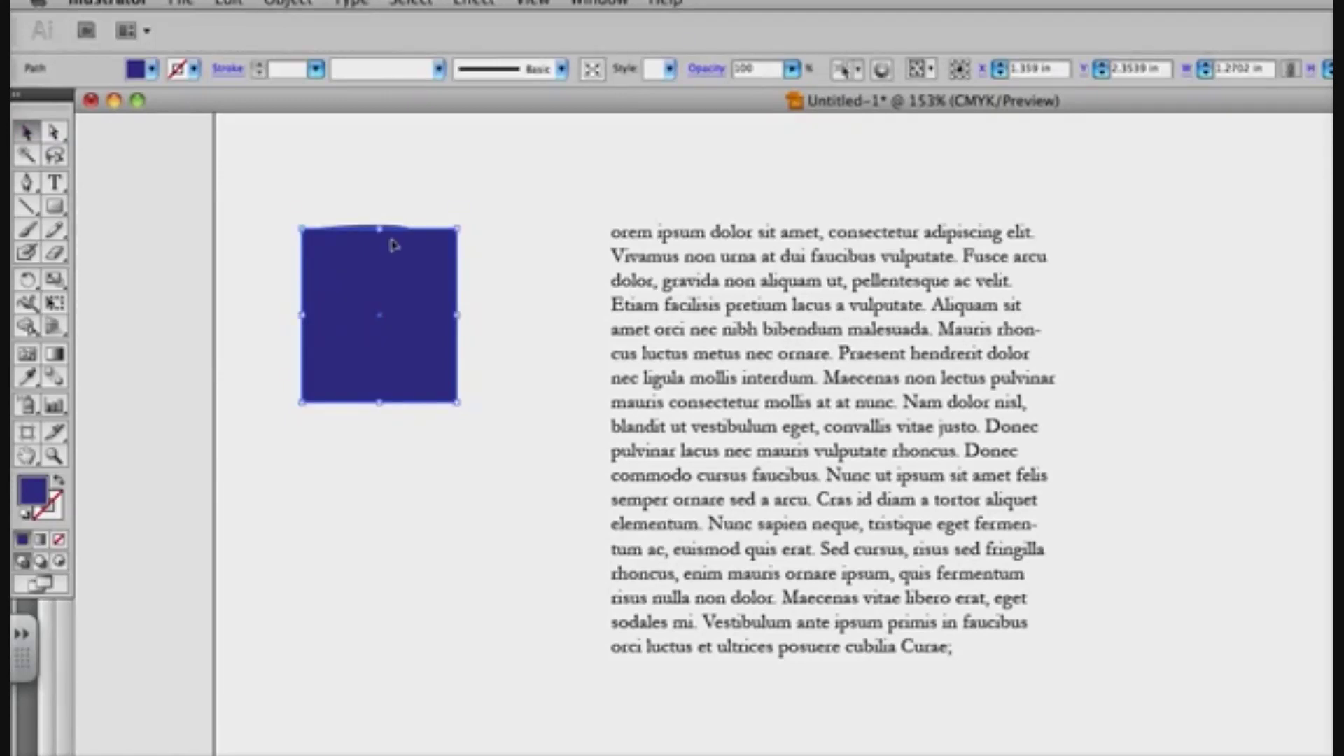
drag(380, 228, 380, 225)
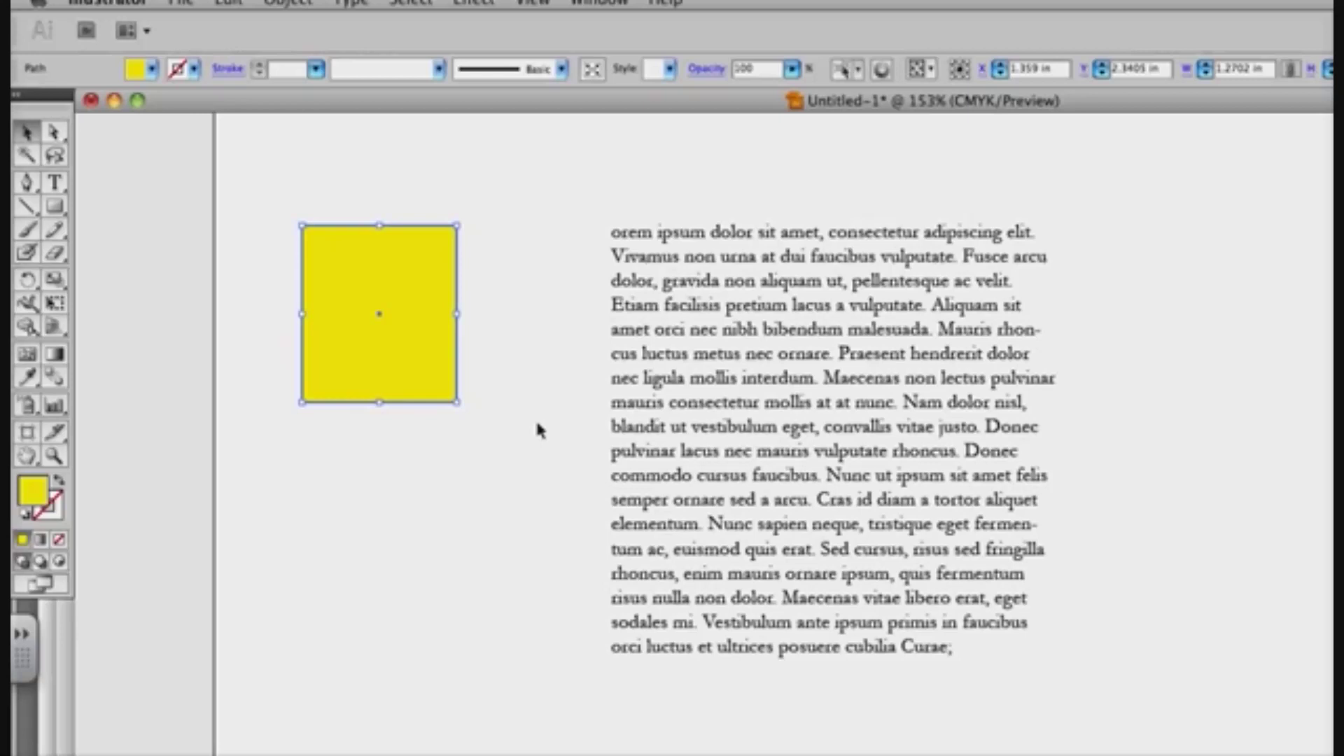
- Send the yellow rectangle behind the B, then select both objects together
right_click(415, 262)
mouse_move(490, 550)
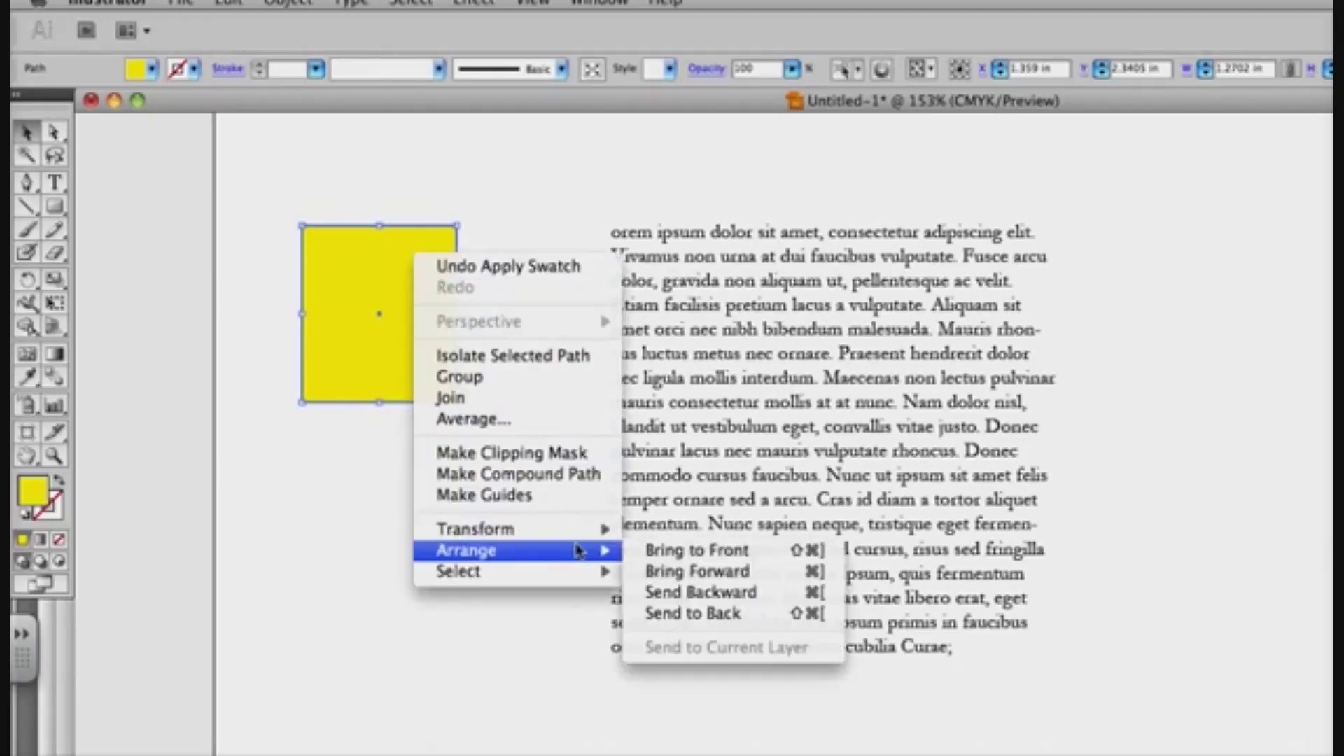
click(716, 616)
click(441, 475)
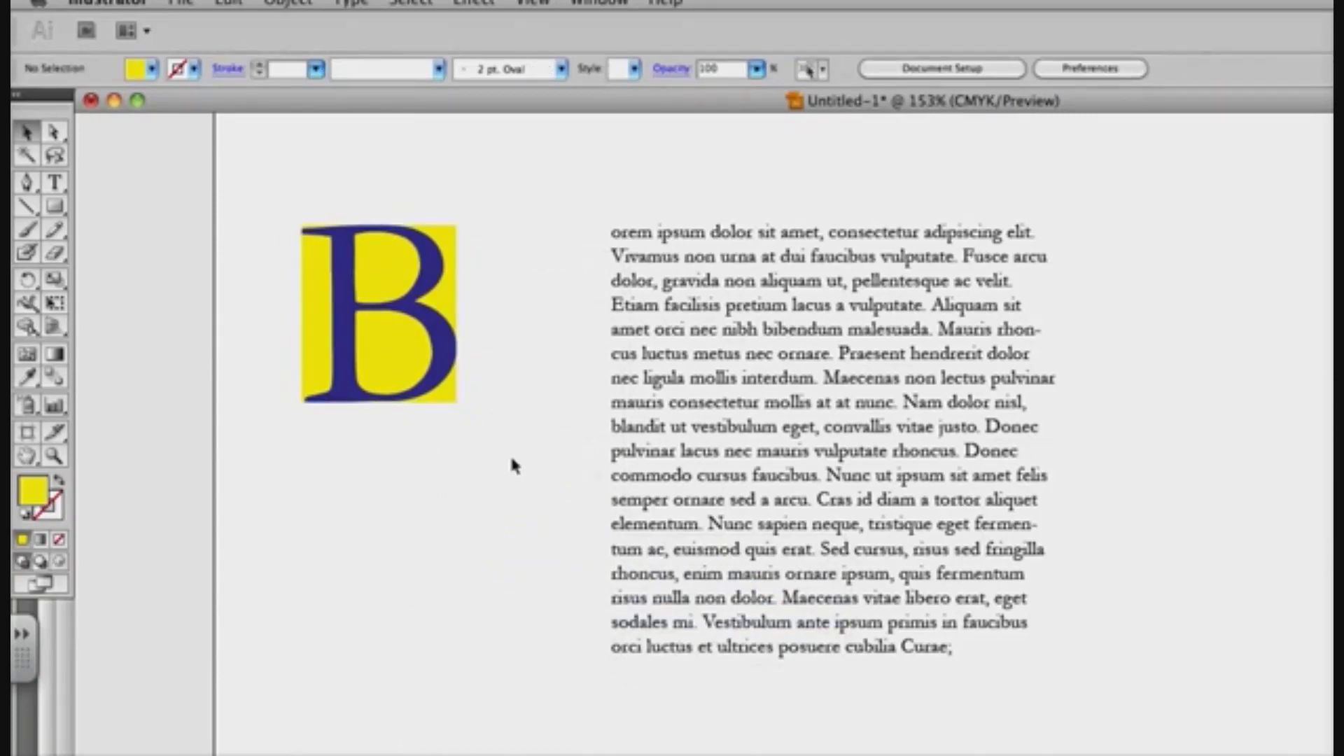
drag(509, 455, 276, 207)
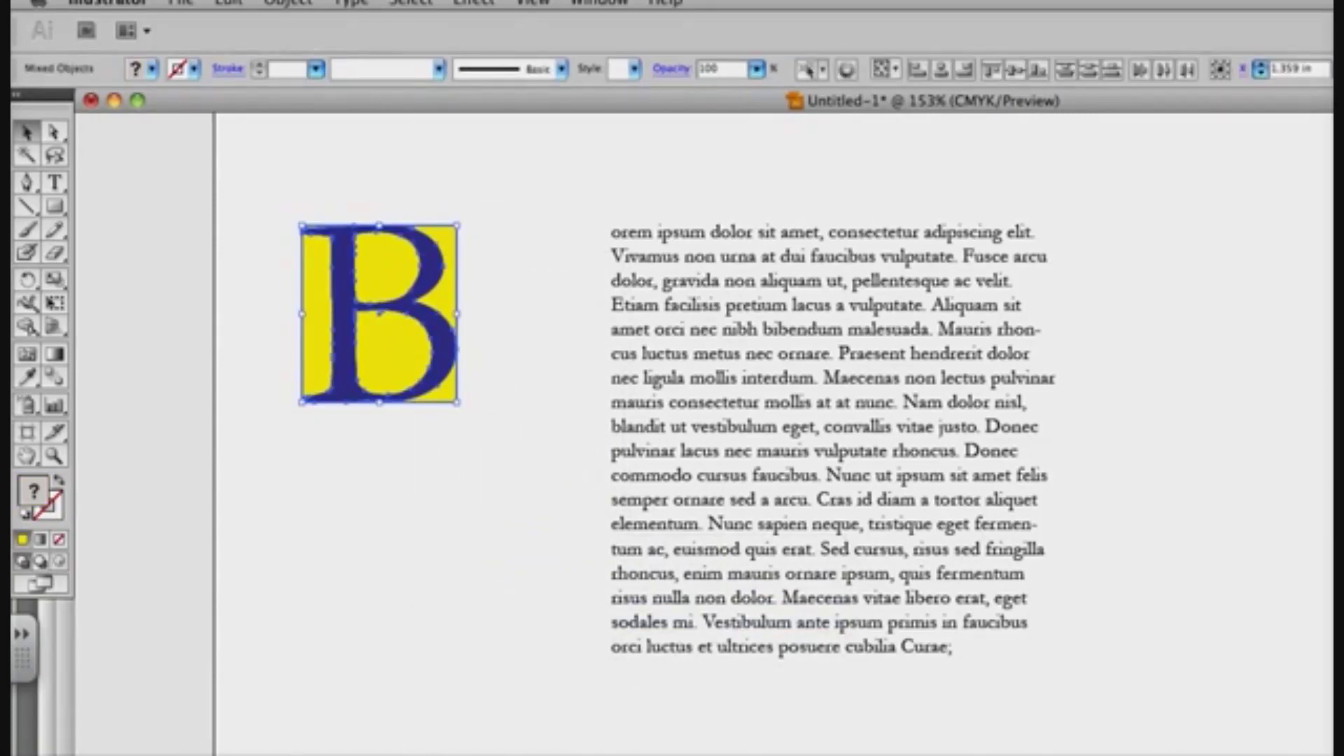
- Group the B with its yellow rectangle and move it onto the paragraph's top-left corner
right_click(377, 261)
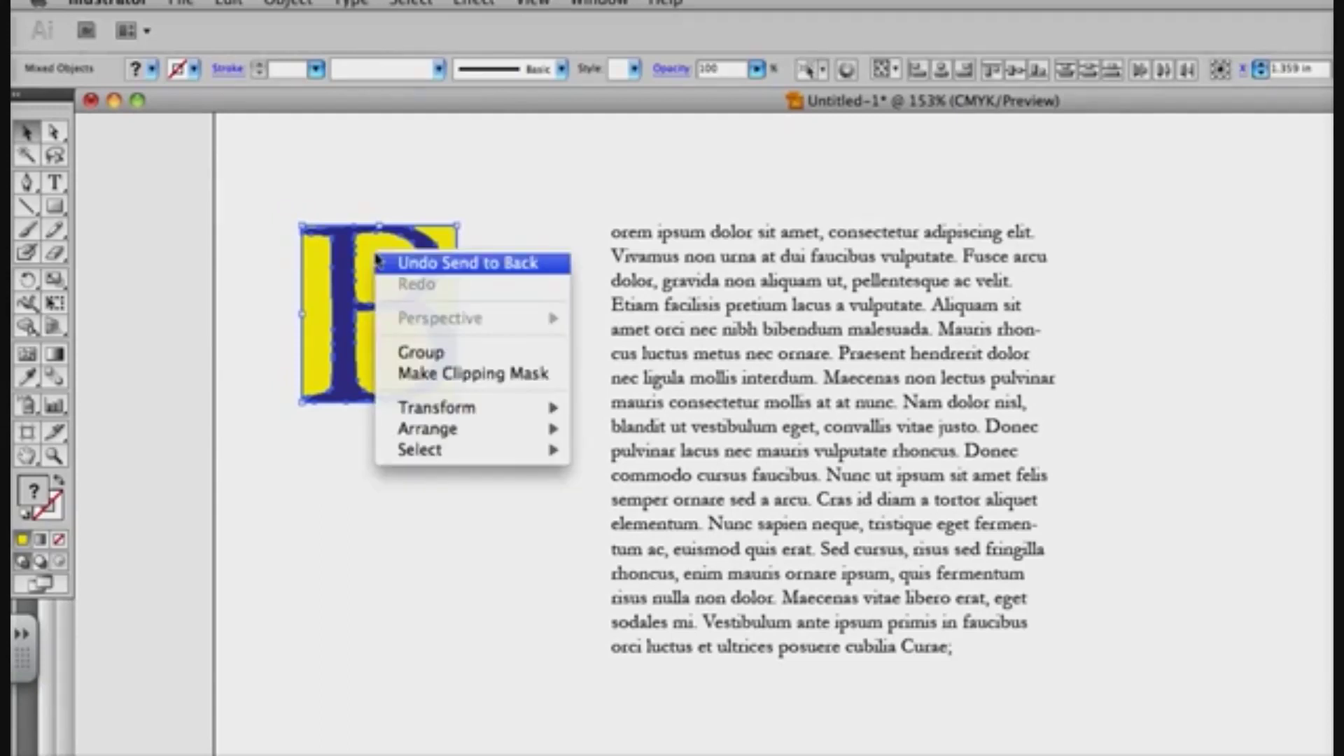
click(451, 352)
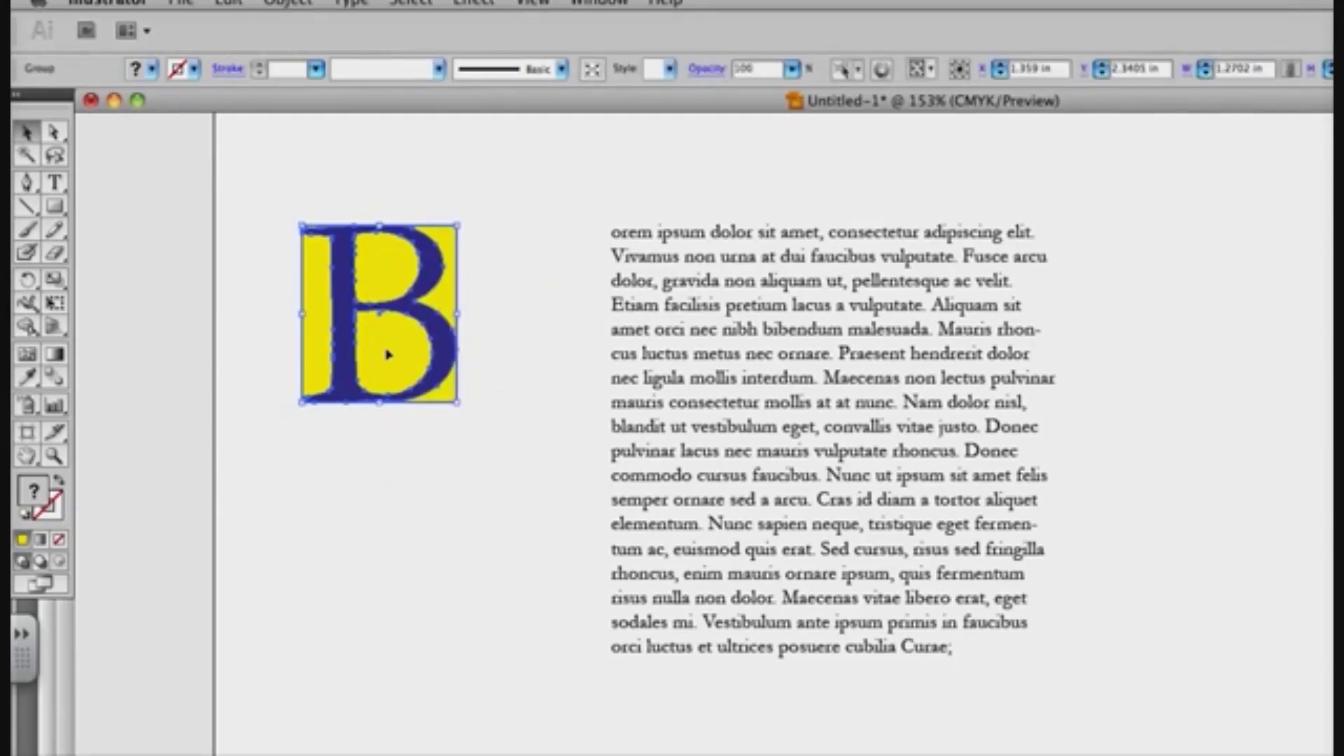
drag(389, 355, 697, 355)
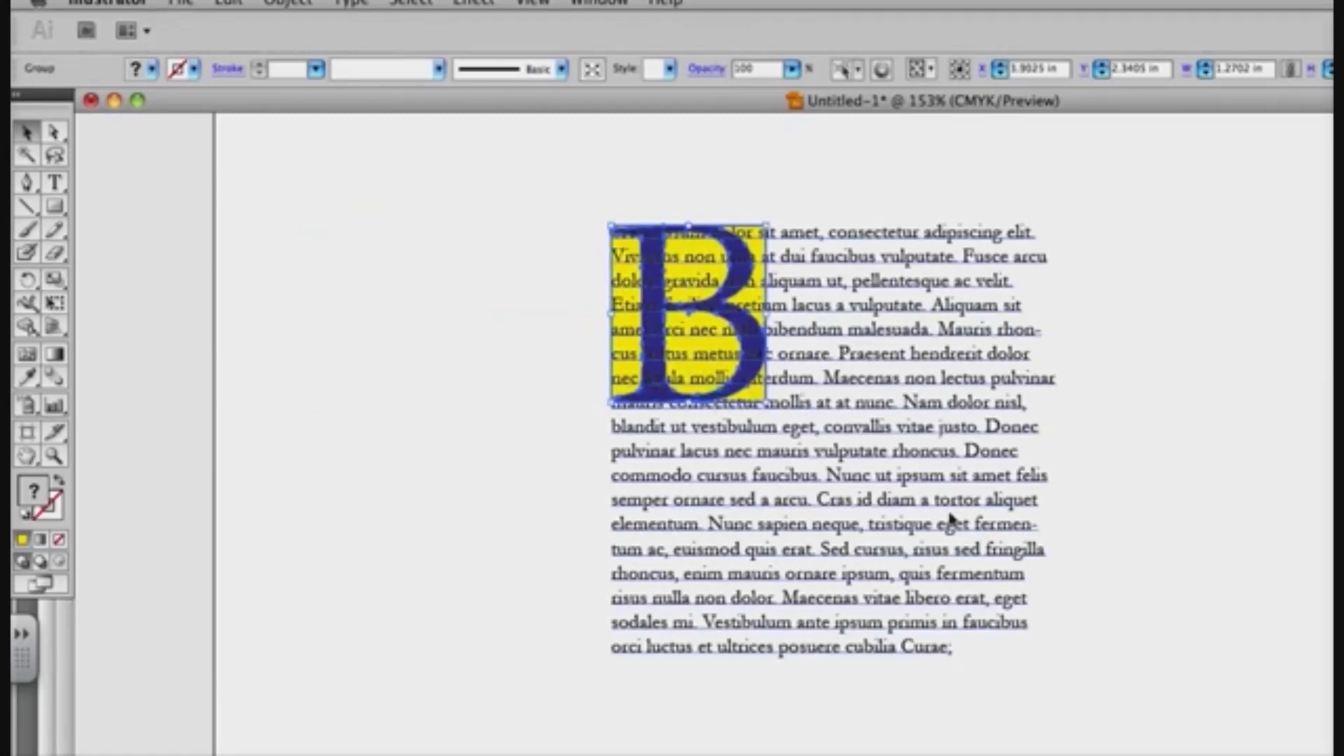
- Send the paragraph text frame to the back, behind the B group
key(super+shift+a)
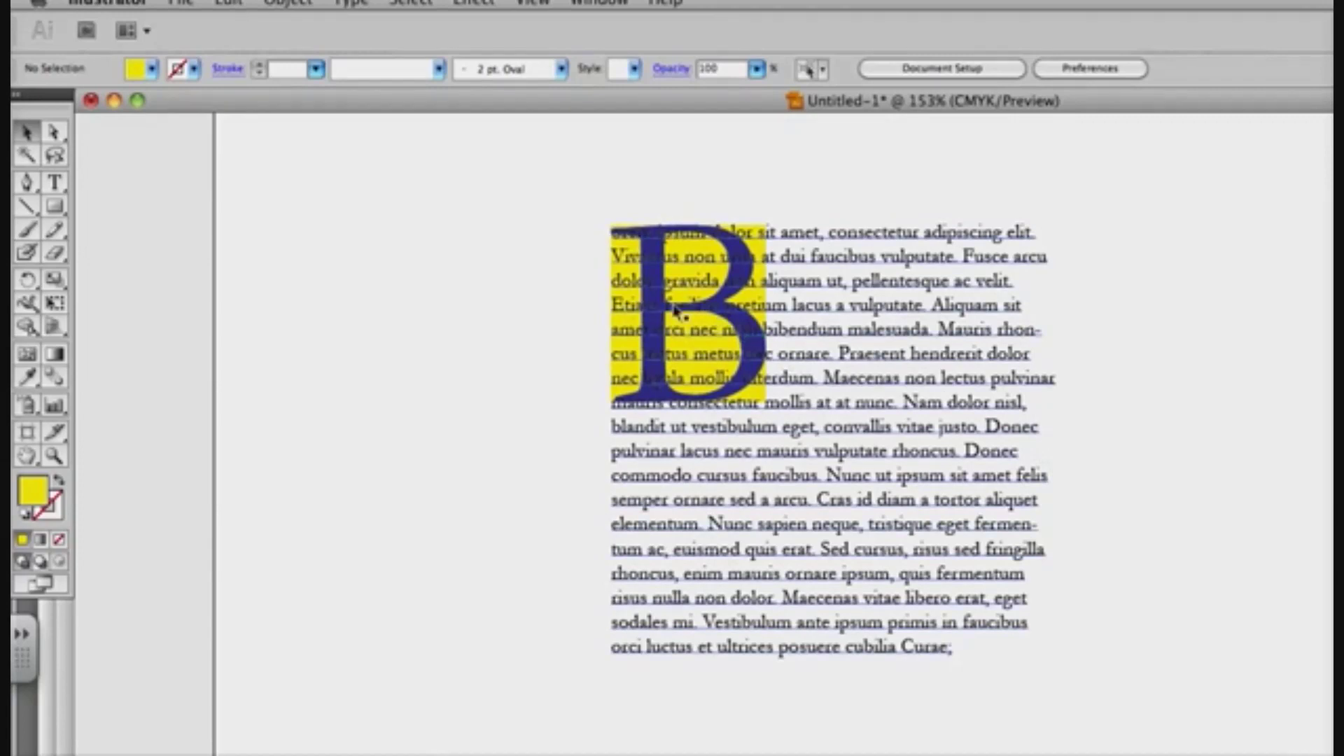
click(876, 319)
right_click(891, 308)
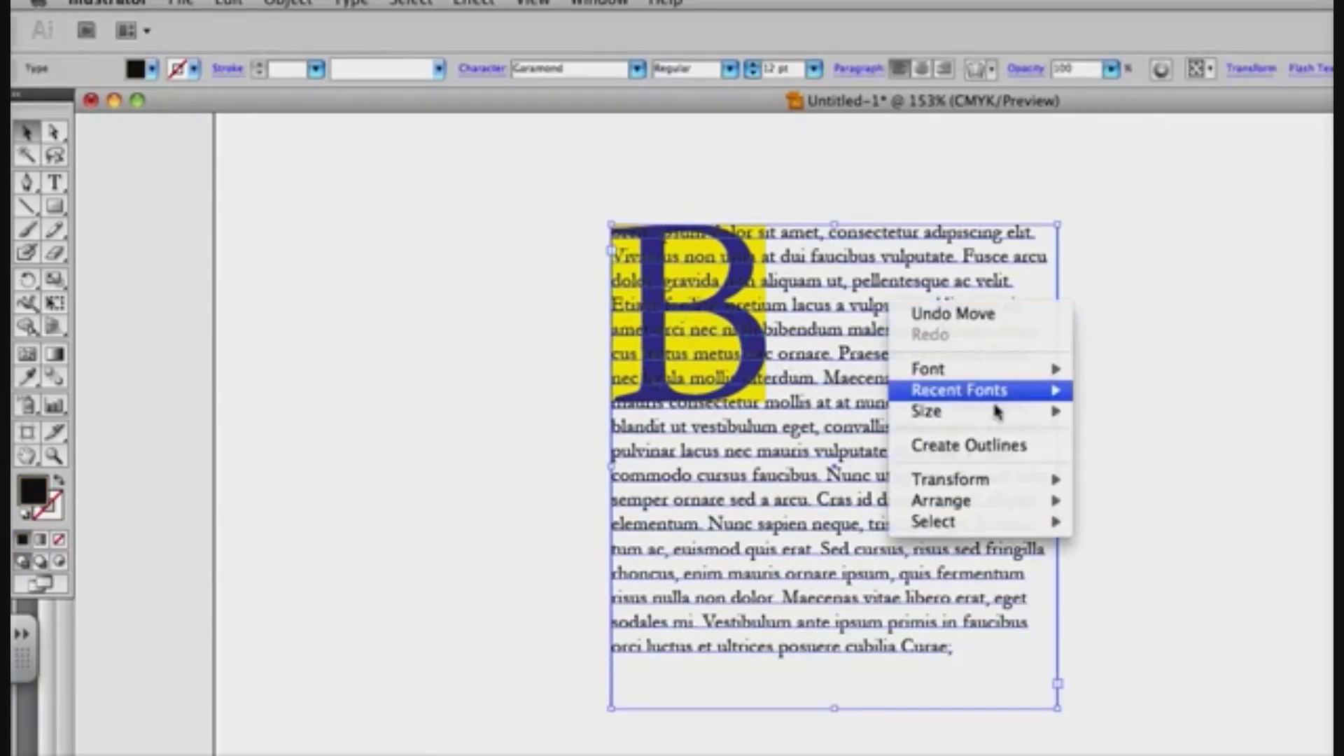
mouse_move(1013, 506)
click(1162, 564)
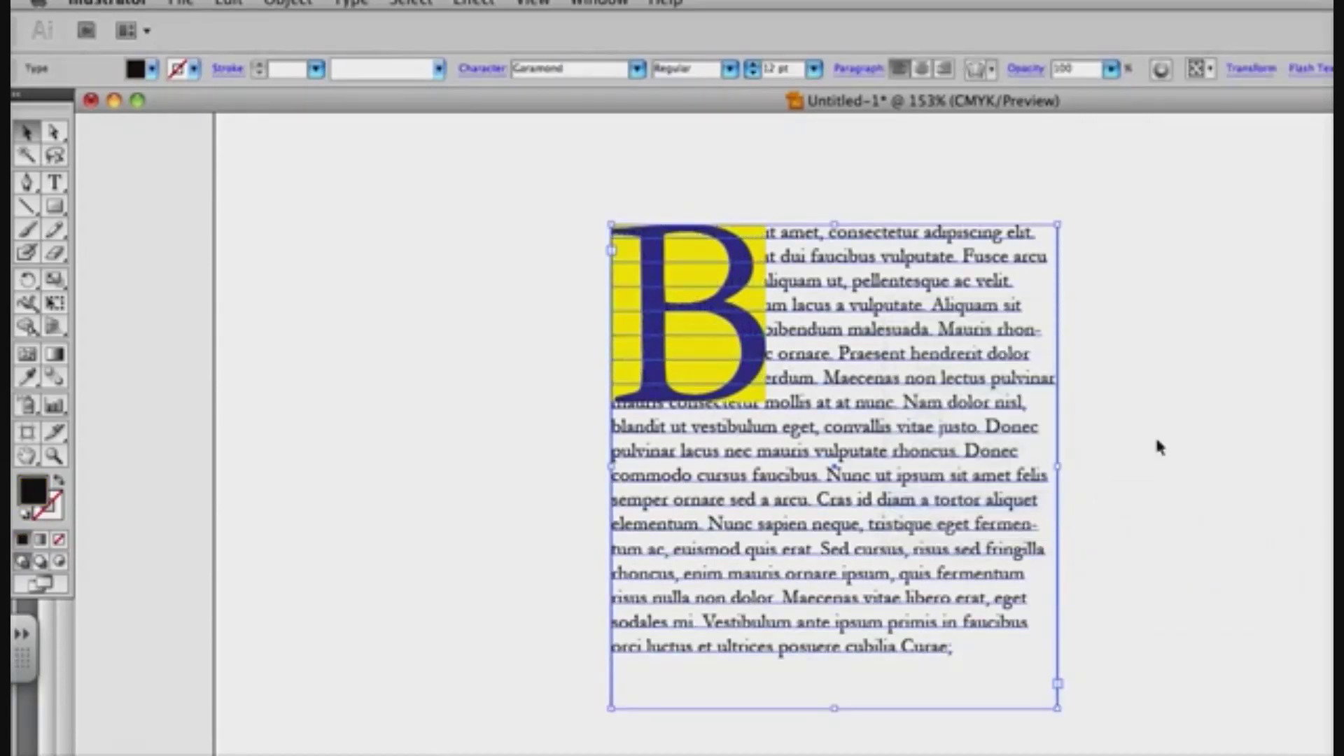
click(1156, 435)
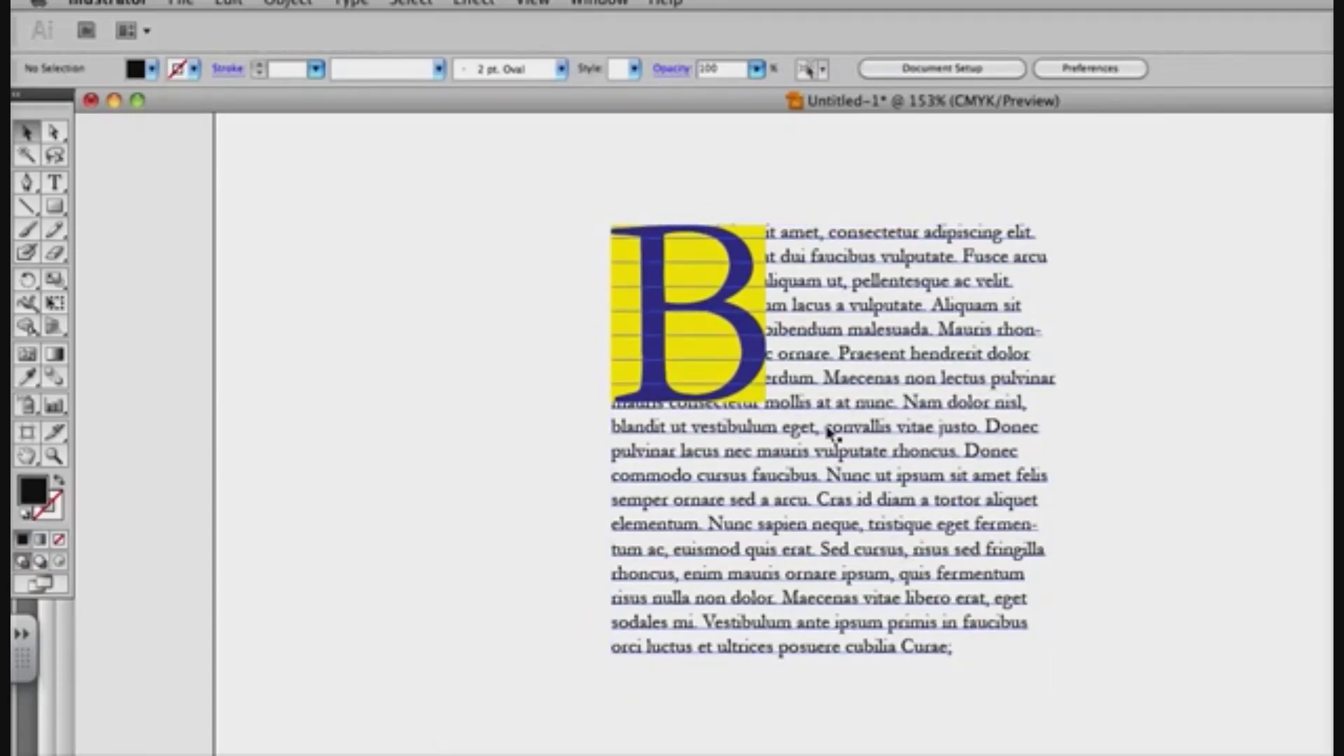
- Make the body text wrap around the grouped B drop cap
click(630, 277)
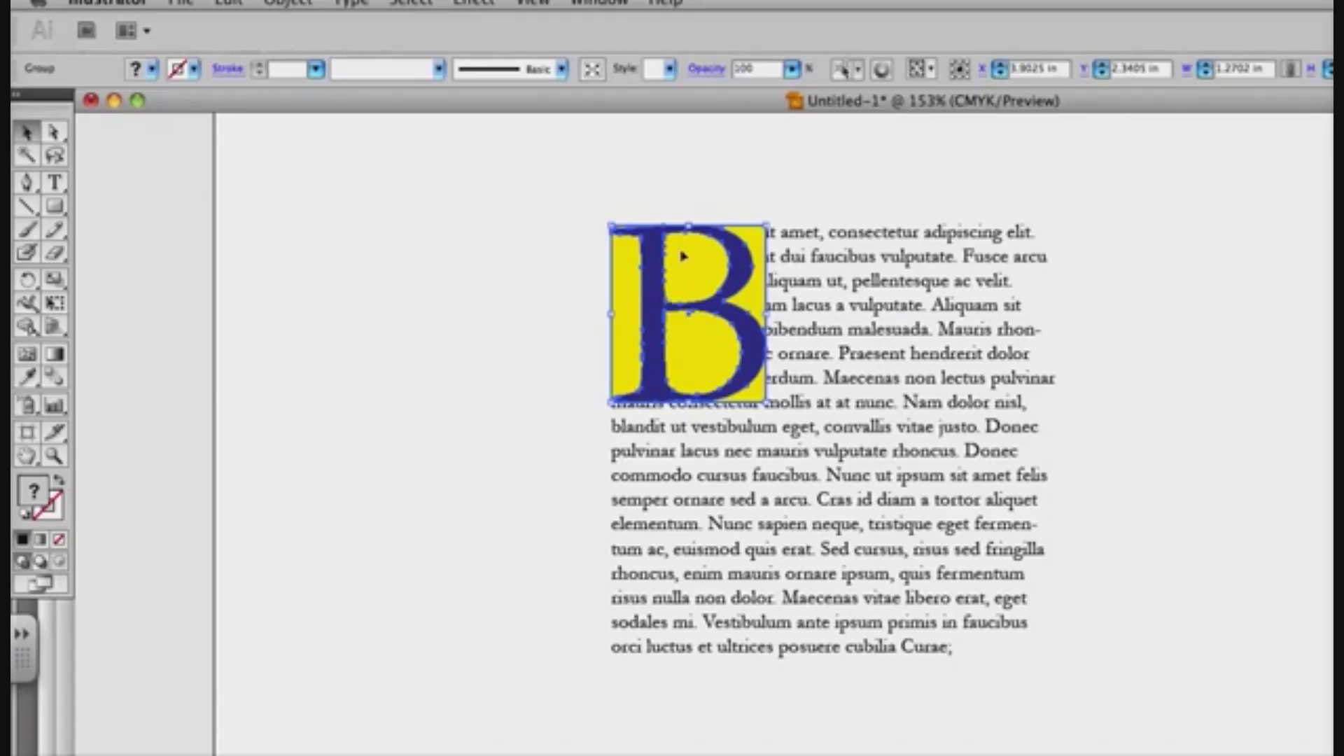
click(303, 9)
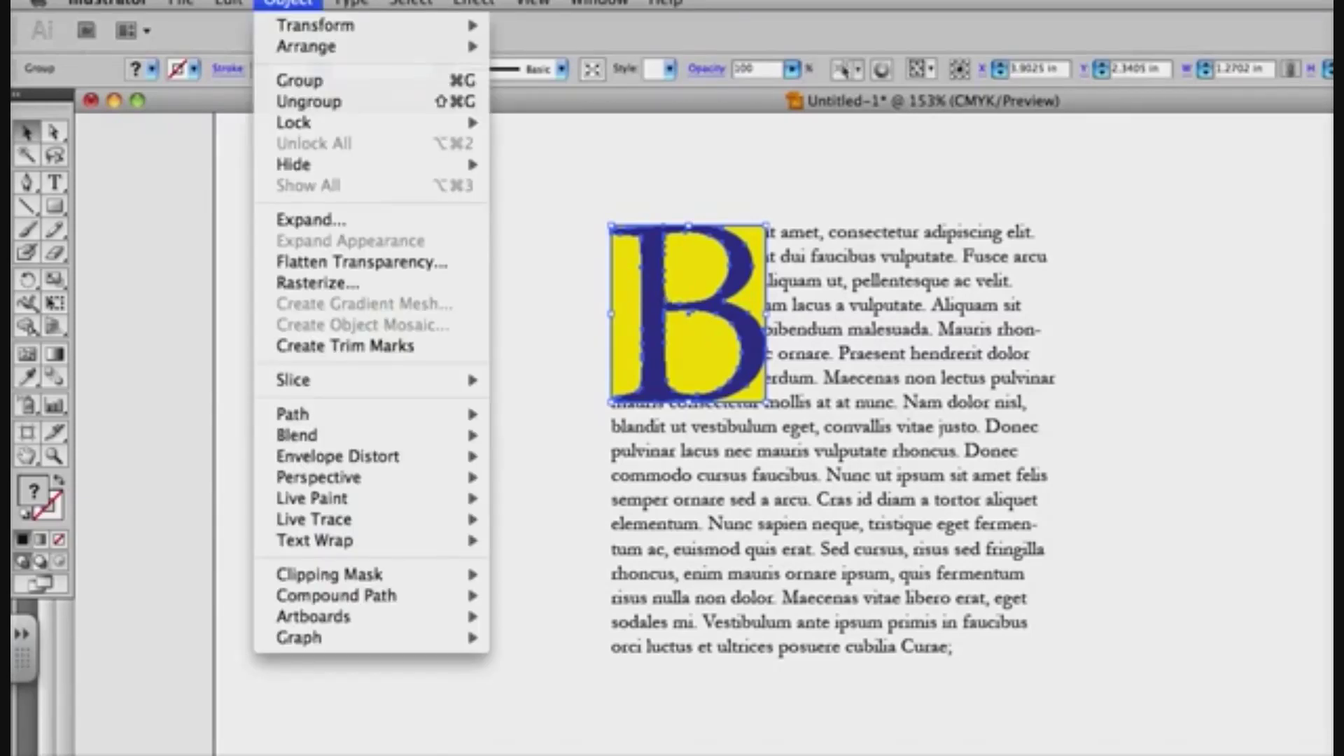
mouse_move(424, 541)
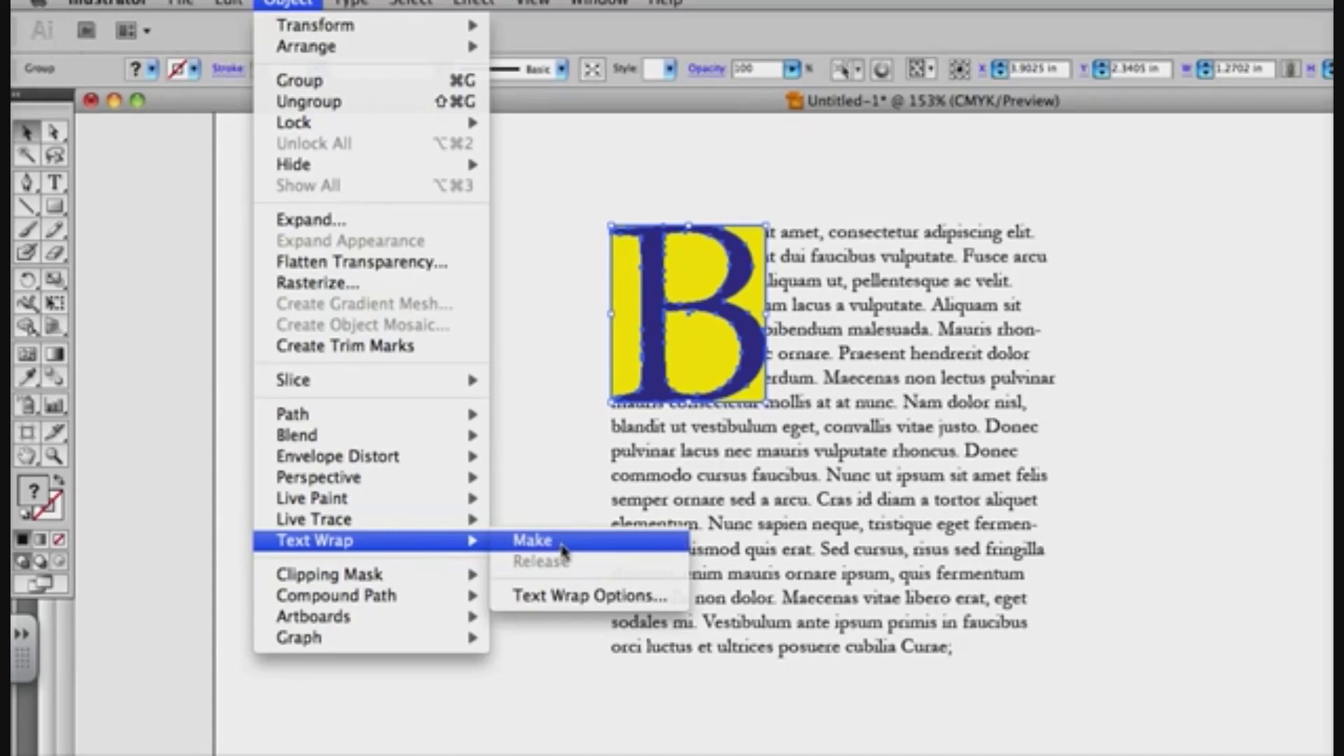
click(563, 548)
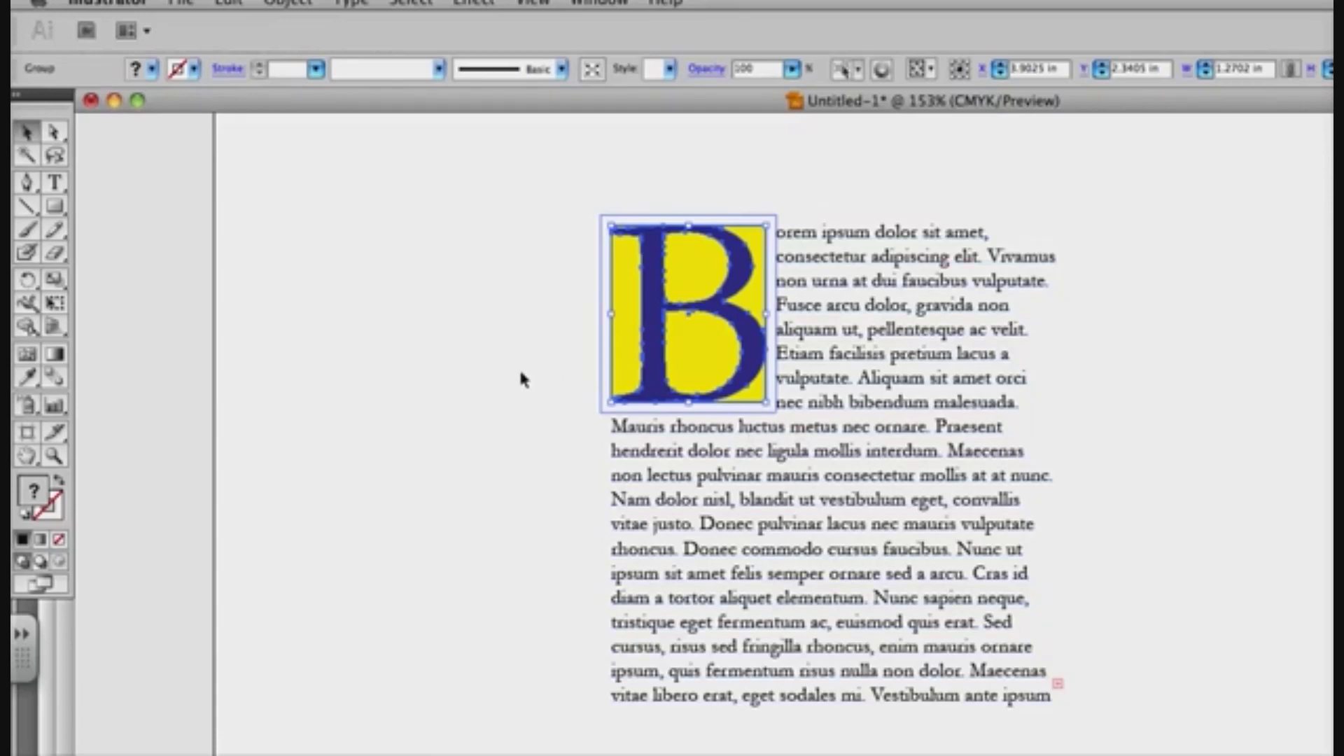
- Scale the yellow-boxed B down toward its top-left corner
click(540, 369)
click(708, 378)
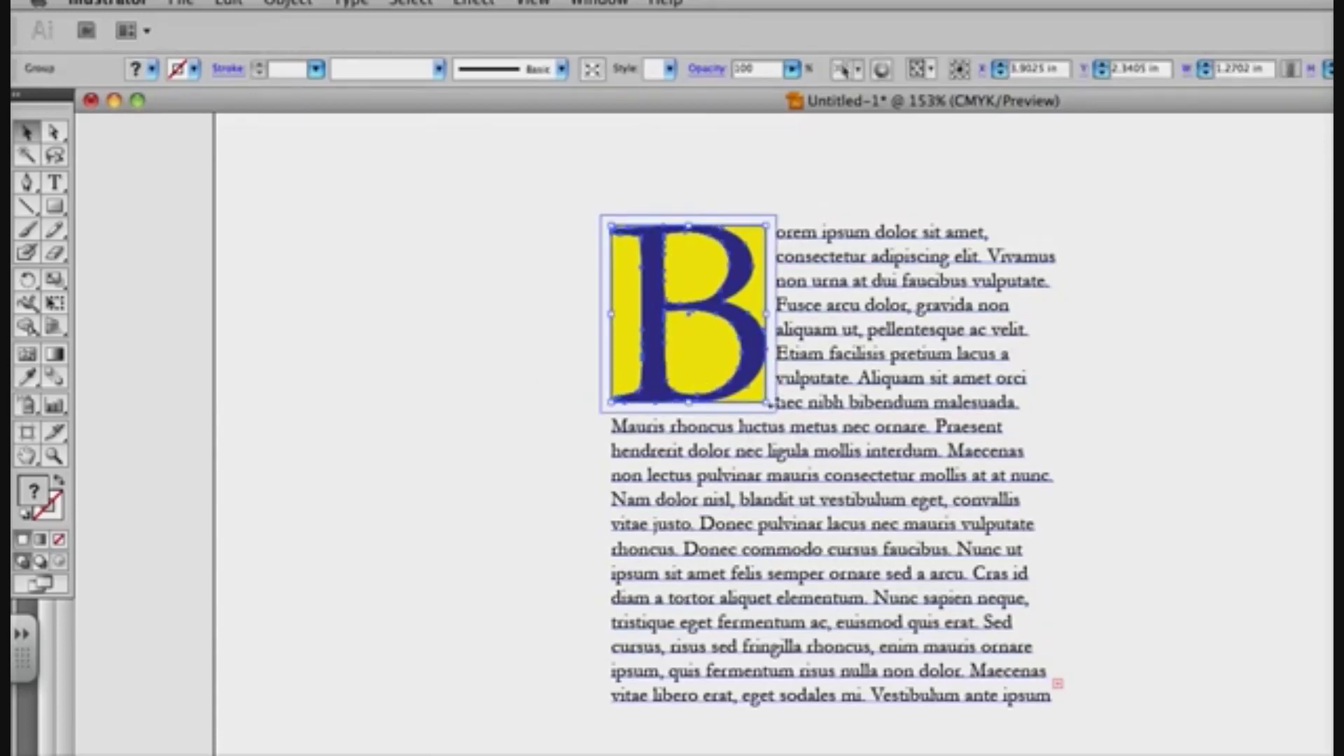
drag(768, 402, 731, 362)
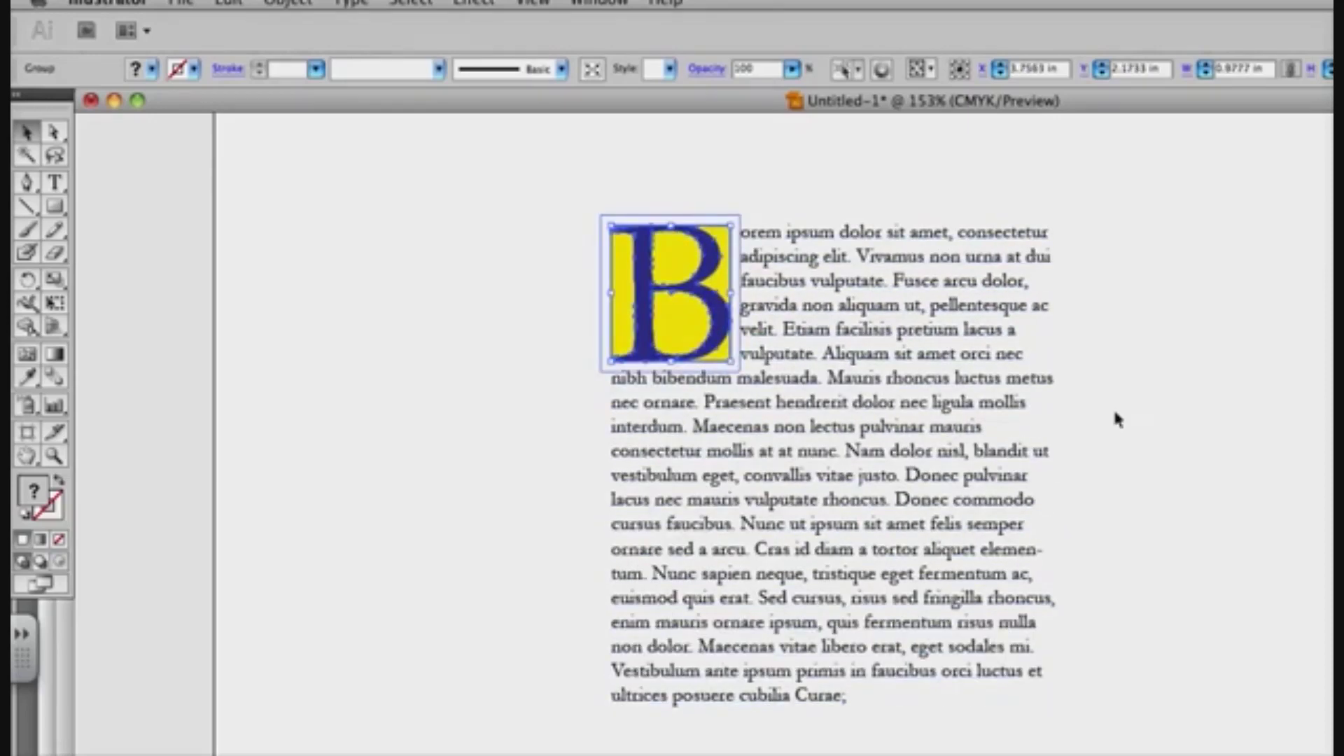
- Set the yellow rectangle inside the B group to no fill using Direct Selection and /
click(1213, 440)
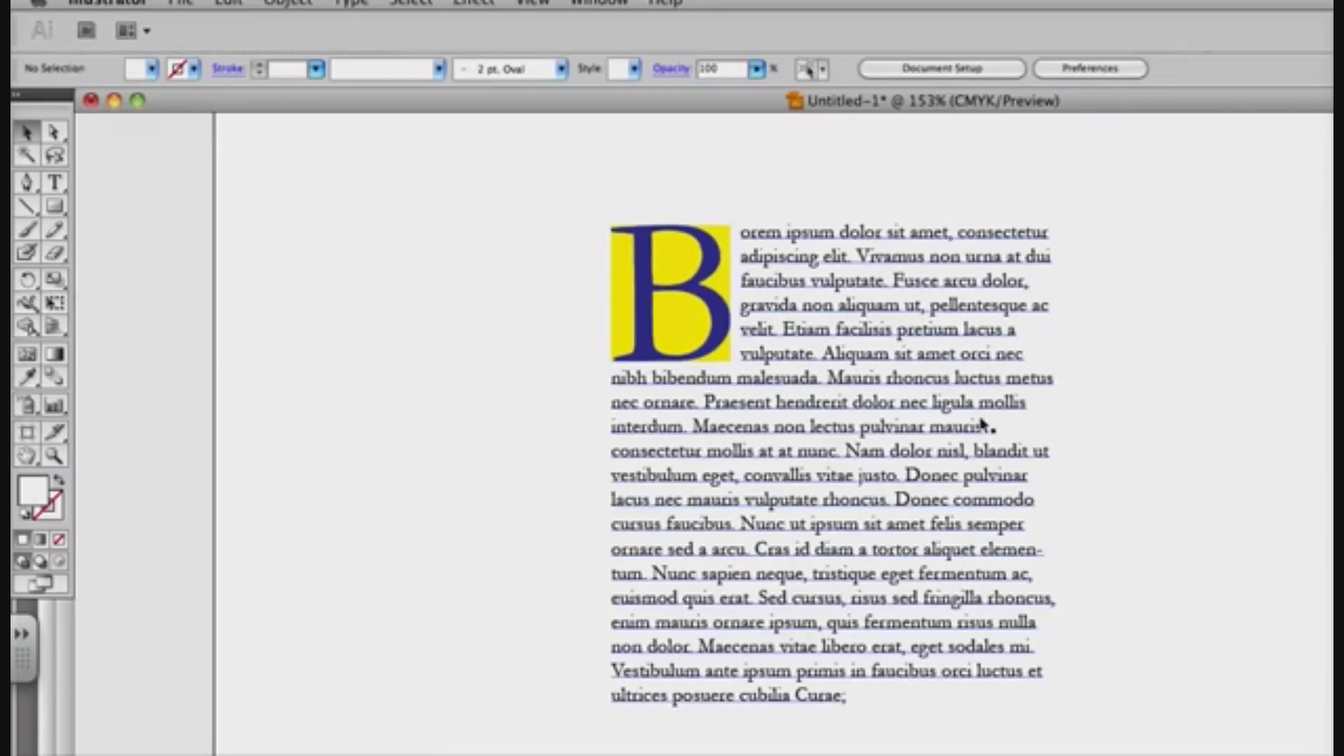
click(53, 135)
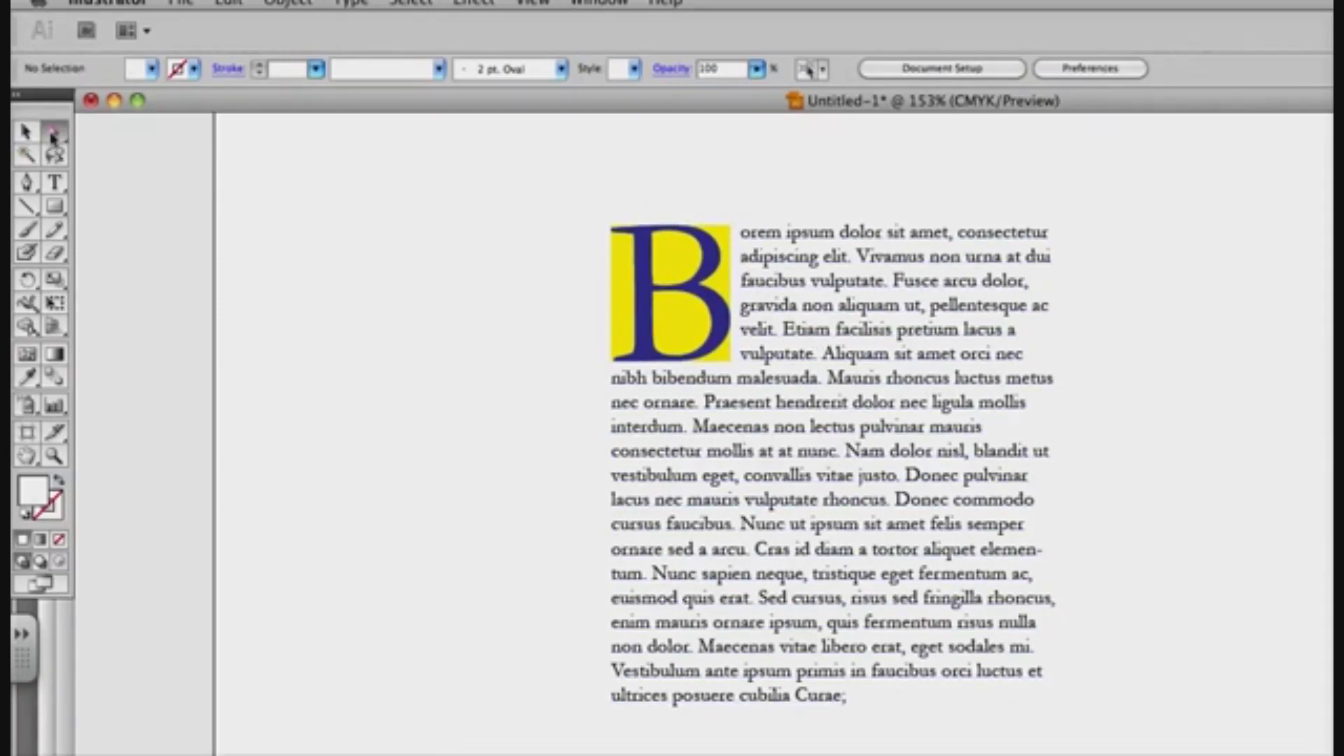
click(739, 236)
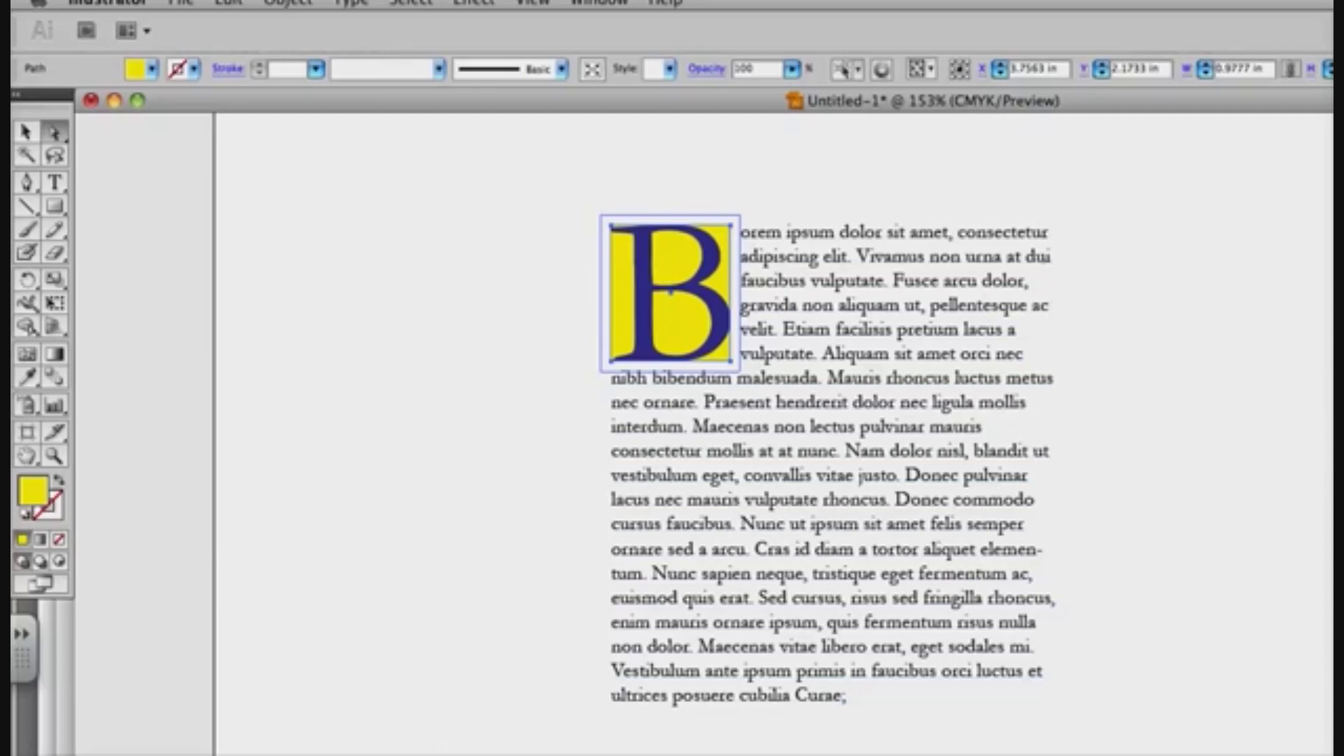
key(slash)
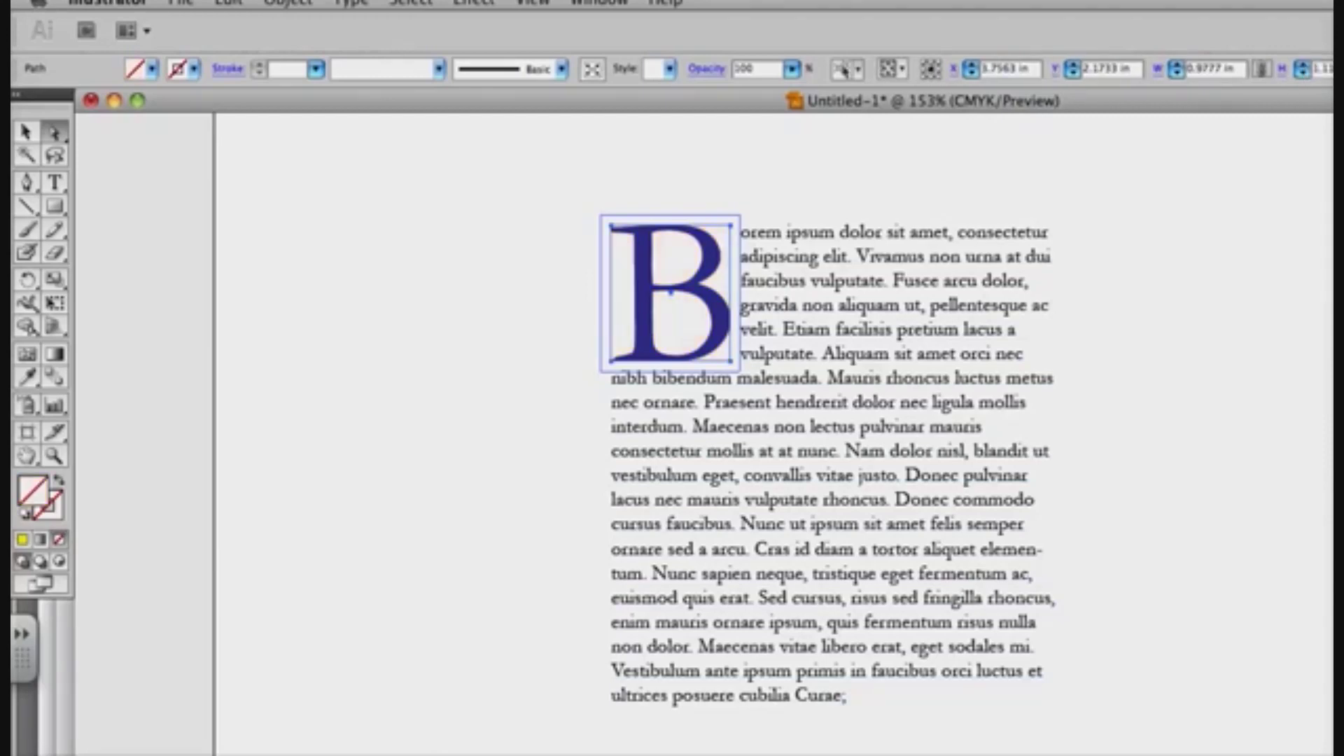
click(26, 131)
- Draw a wide tan-filled rectangle across the drop cap and upper paragraph area
click(434, 214)
key(m)
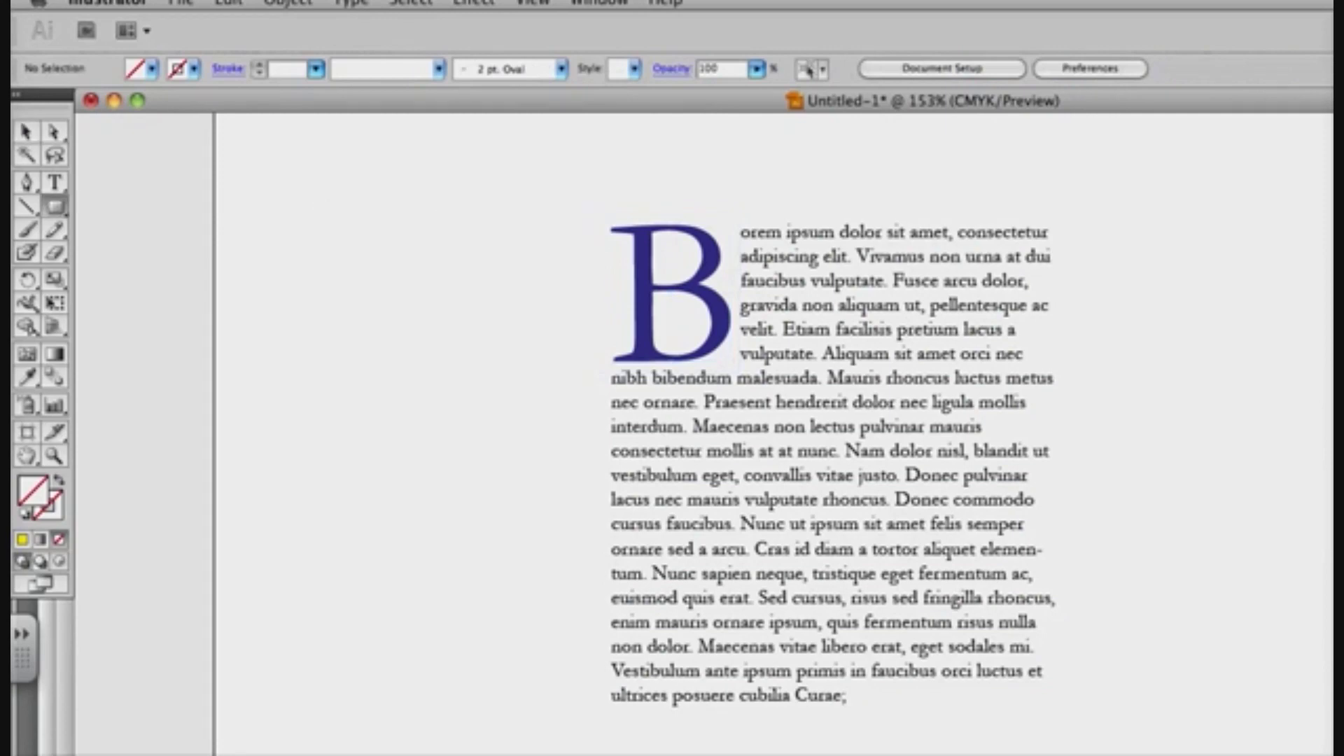
drag(295, 160, 1194, 529)
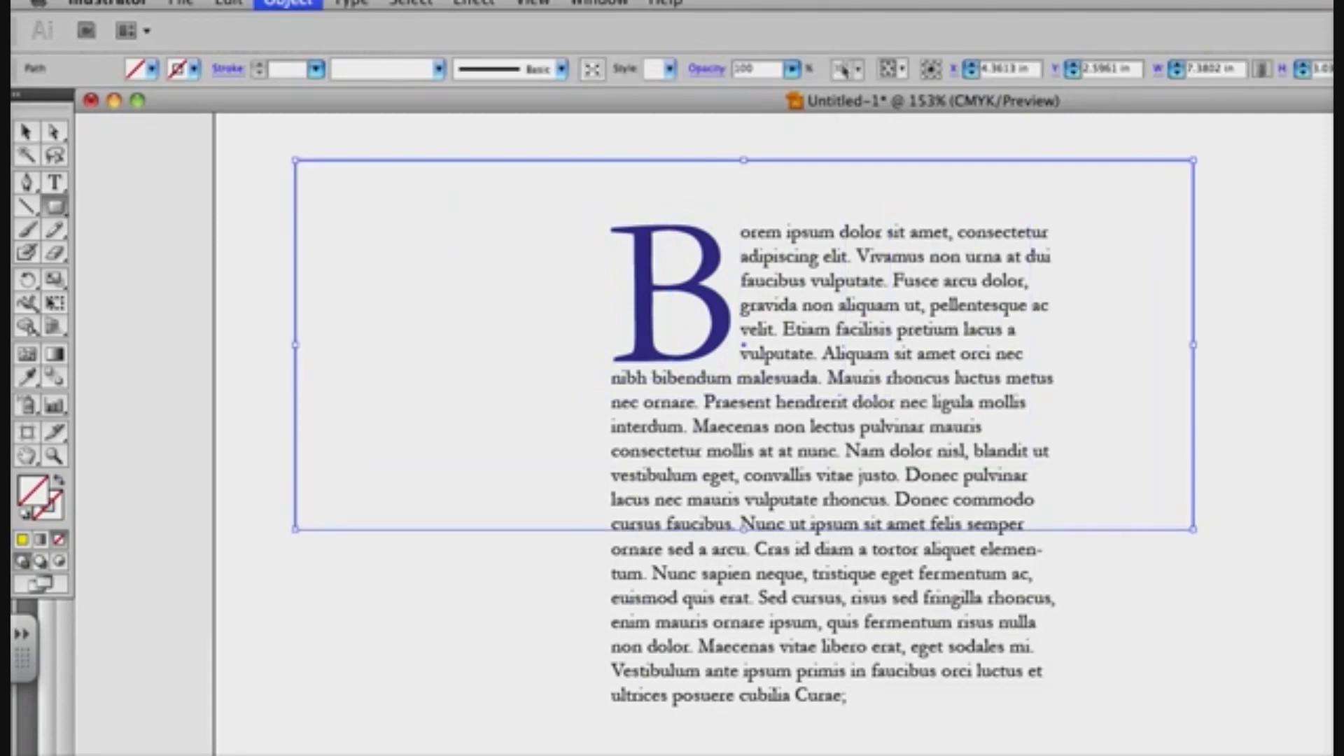
key(comma)
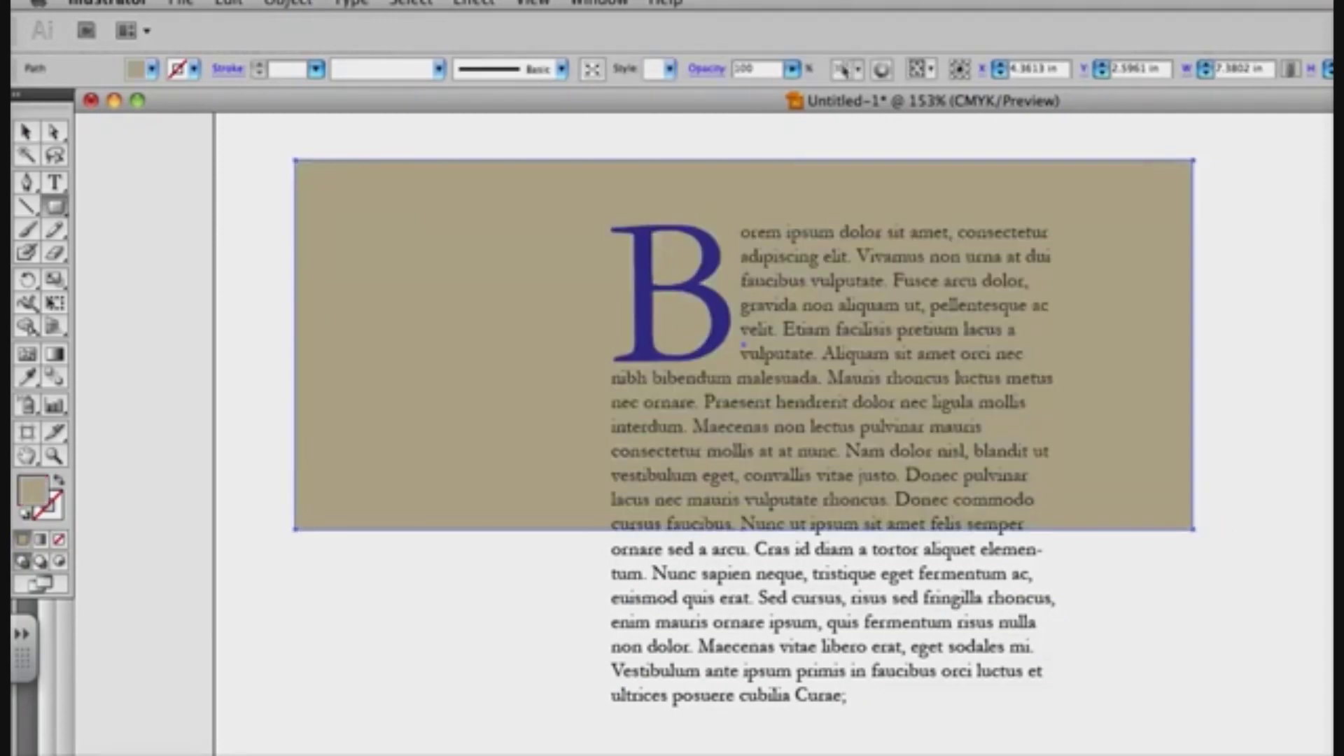
key(v)
click(245, 227)
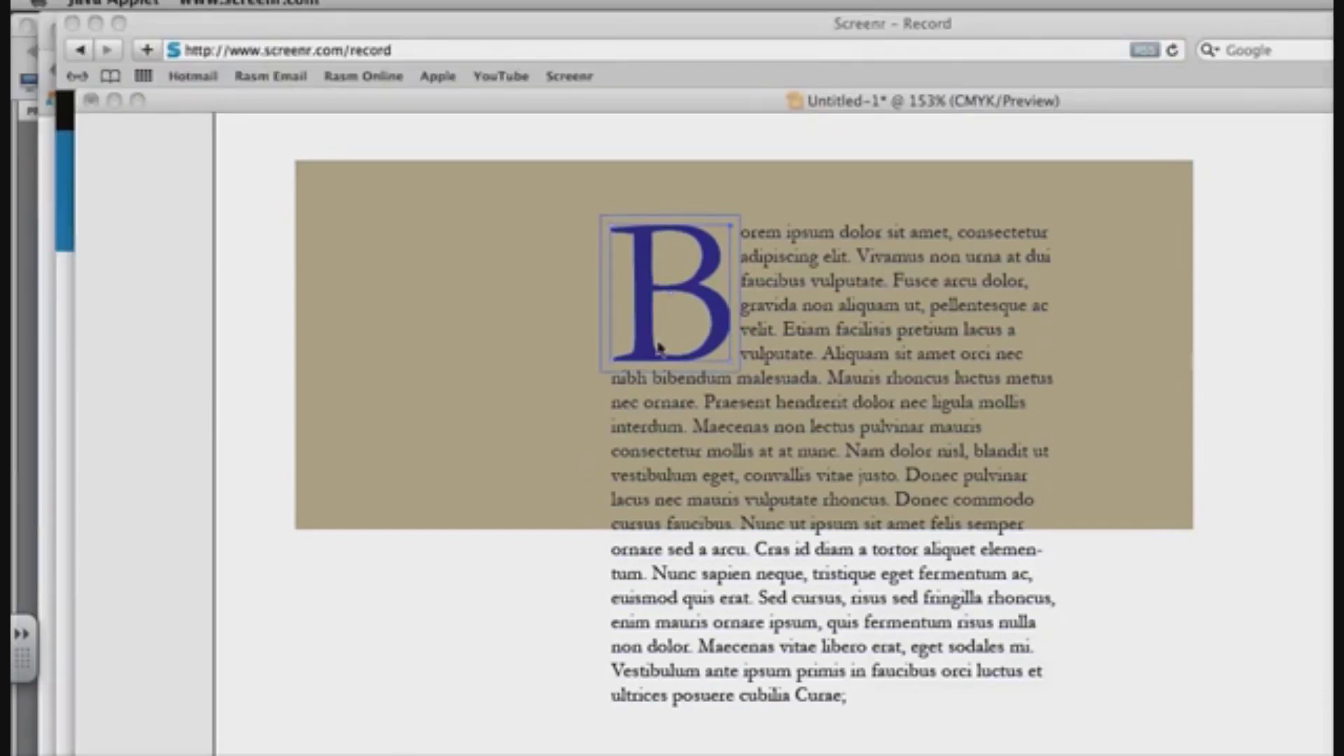
- Widen the B's wrap box 0.23 in to the right and extend it 0.17 in down
click(658, 347)
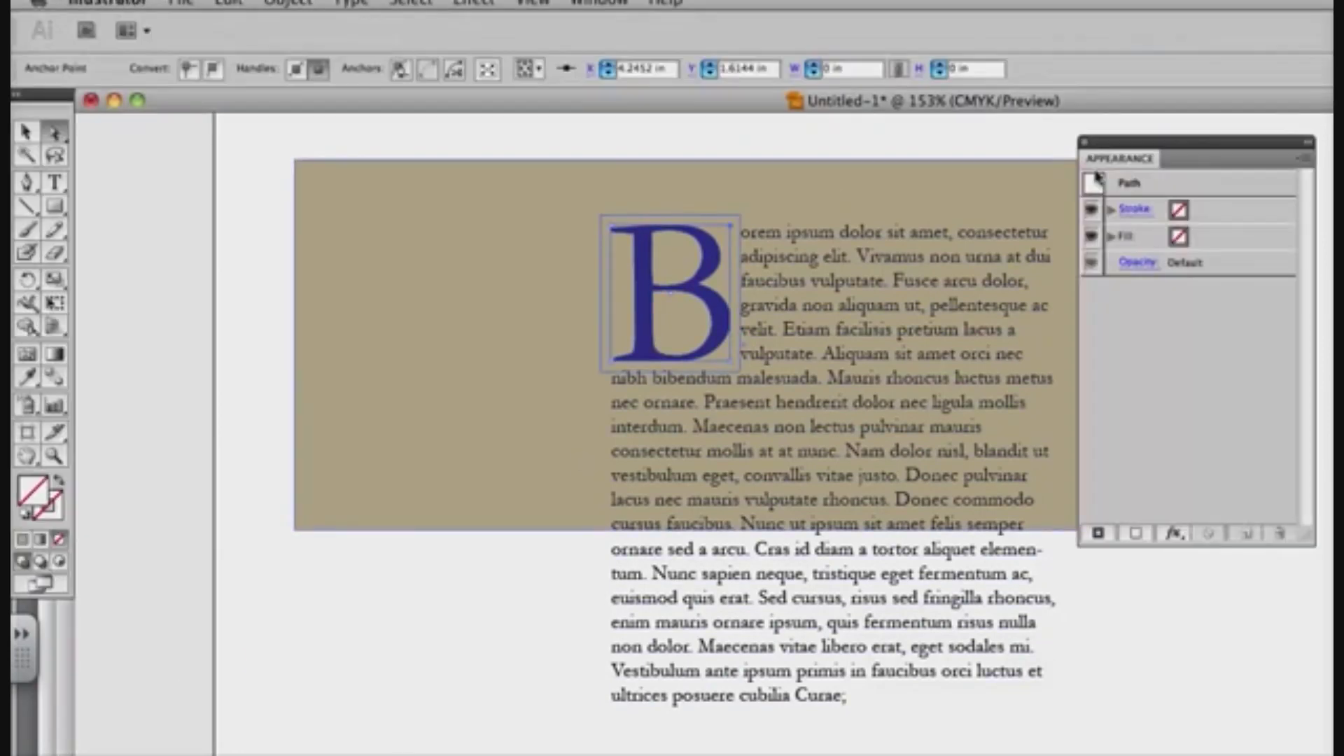
click(1085, 143)
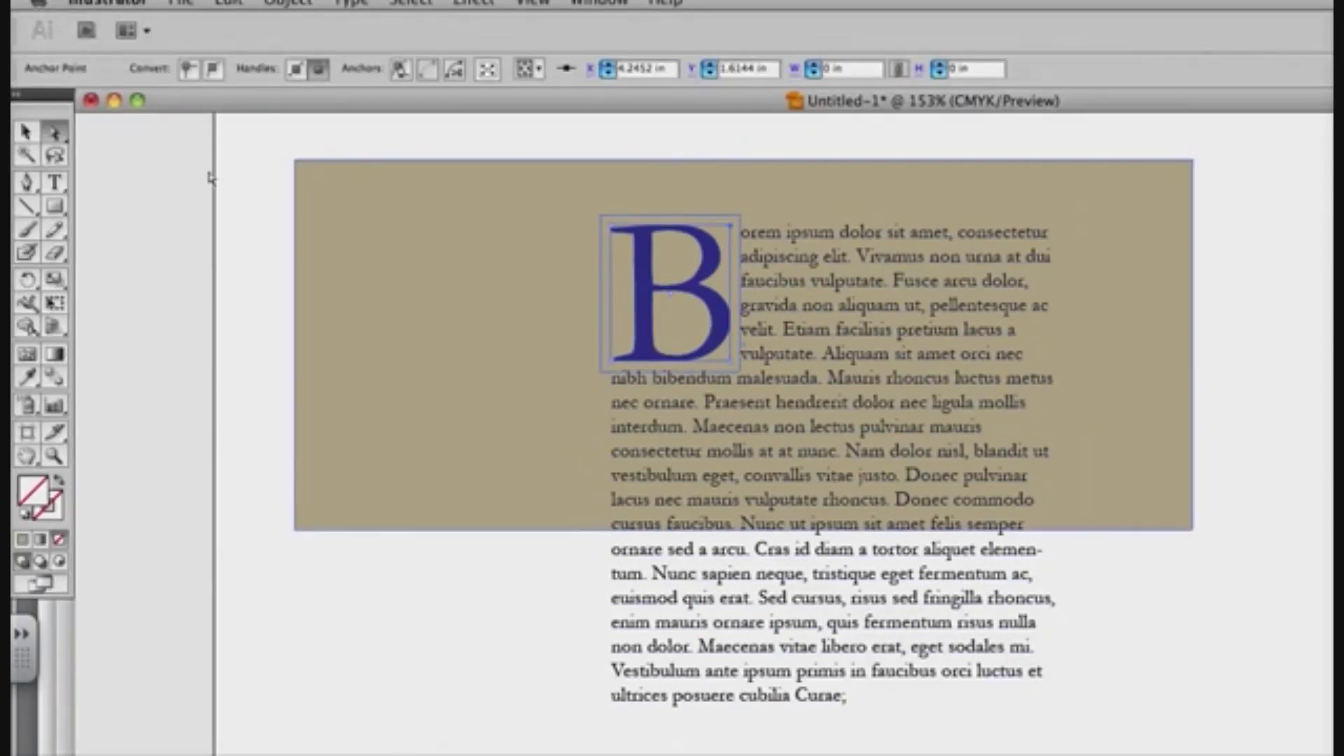
click(735, 366)
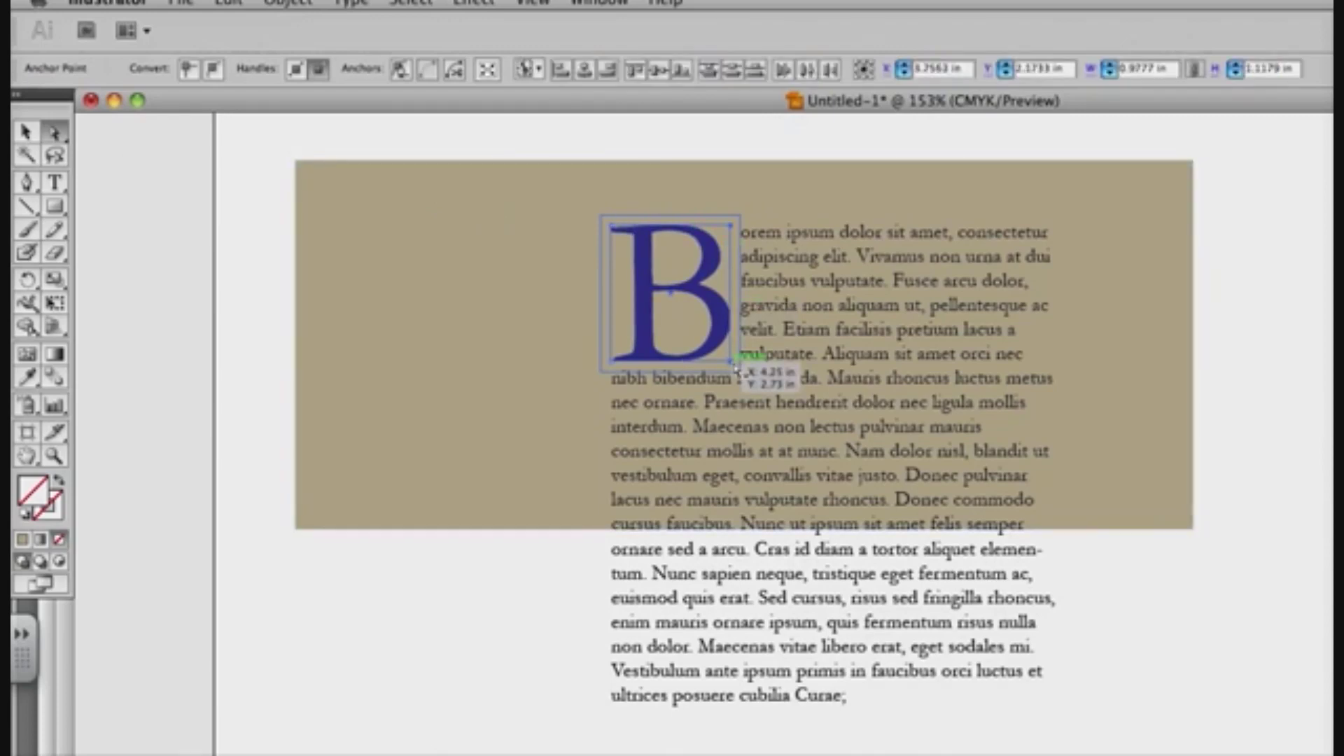
drag(735, 365, 766, 366)
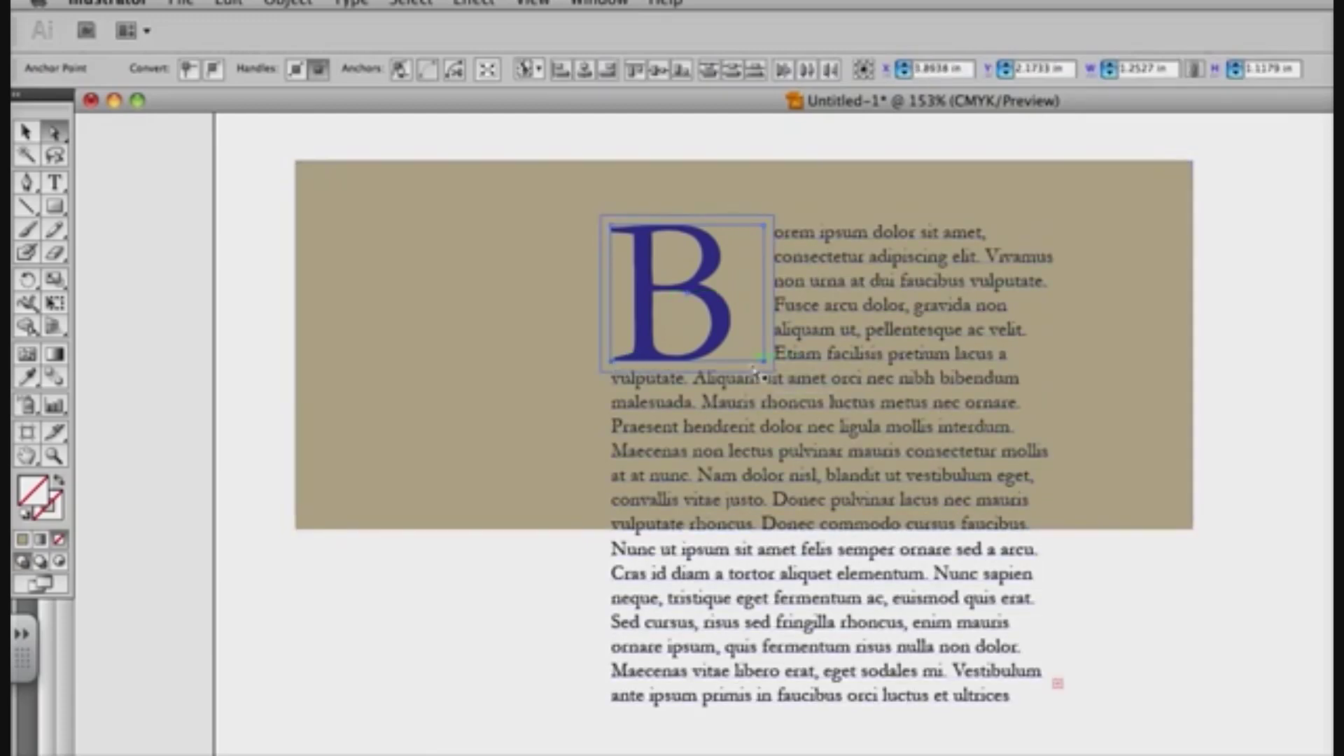
drag(763, 372, 766, 391)
click(400, 610)
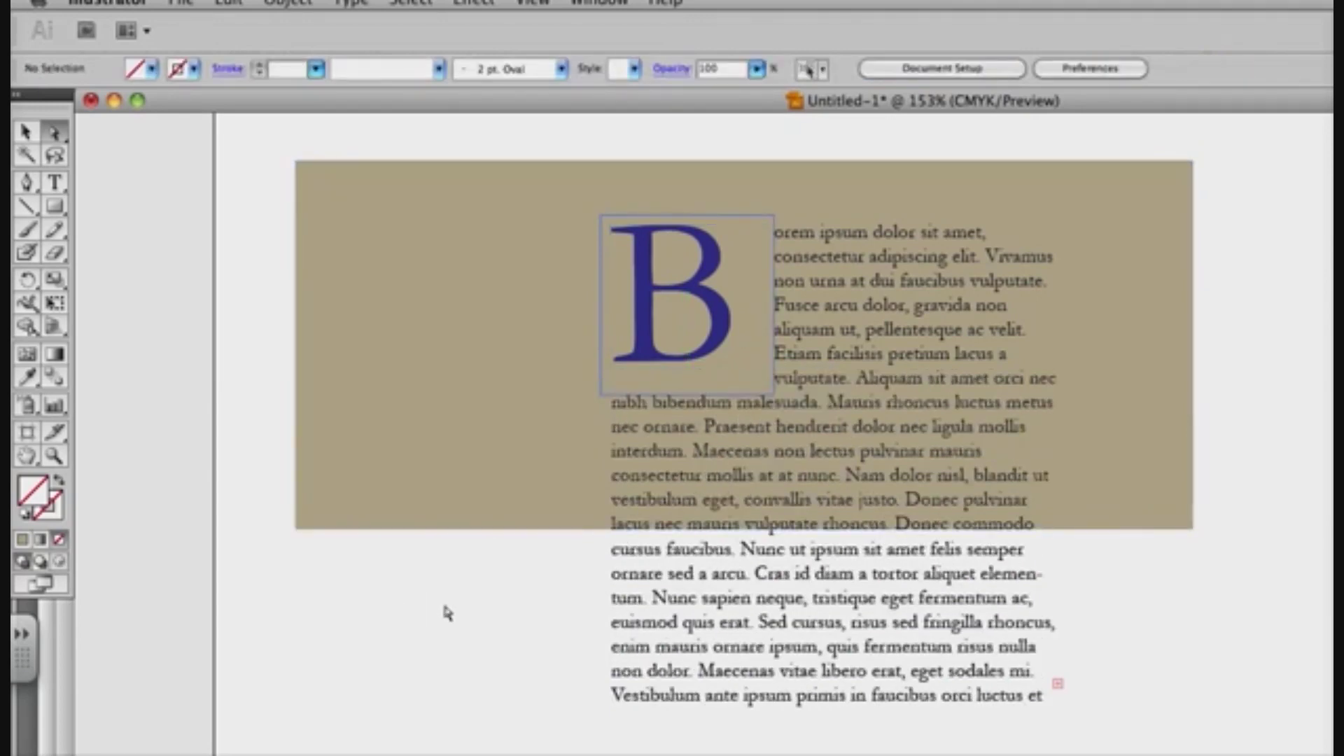
click(26, 133)
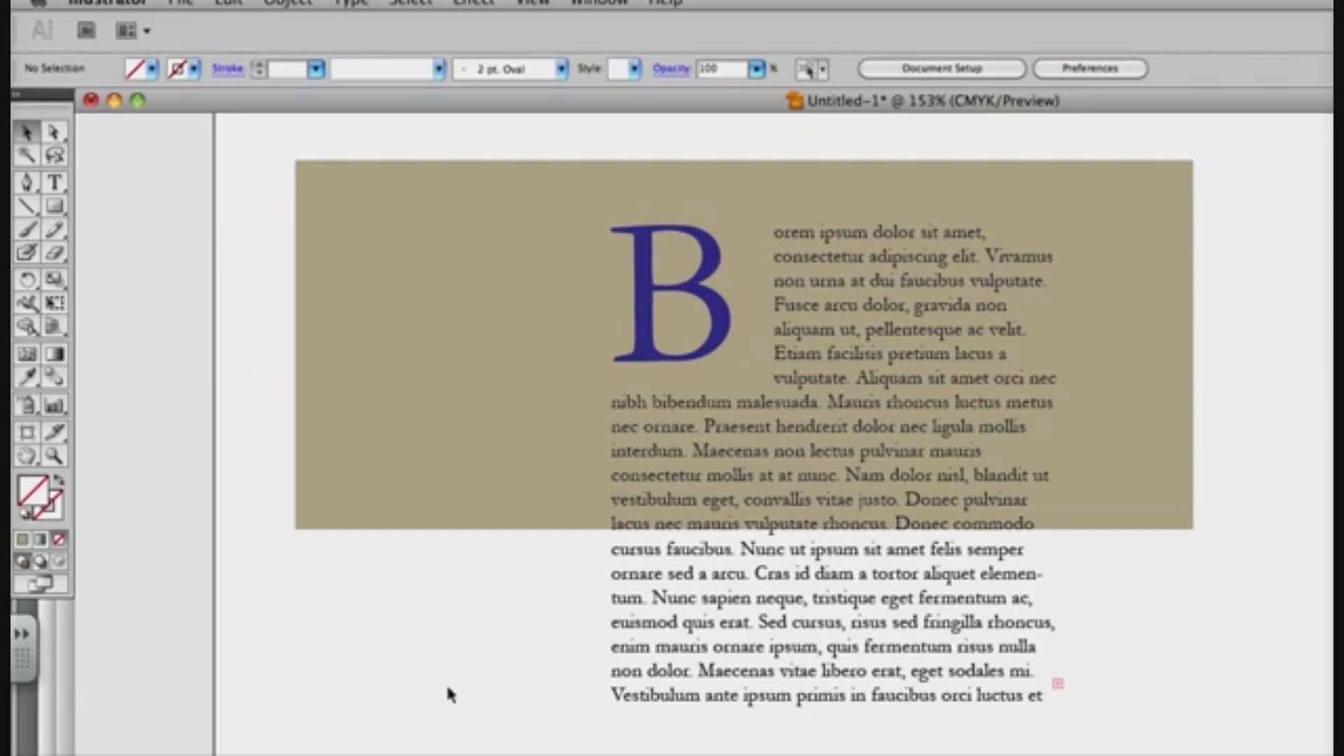
- Raise the wrap box's bottom edge 0.33 in and pull its right edge 0.21 in left
click(64, 136)
click(765, 384)
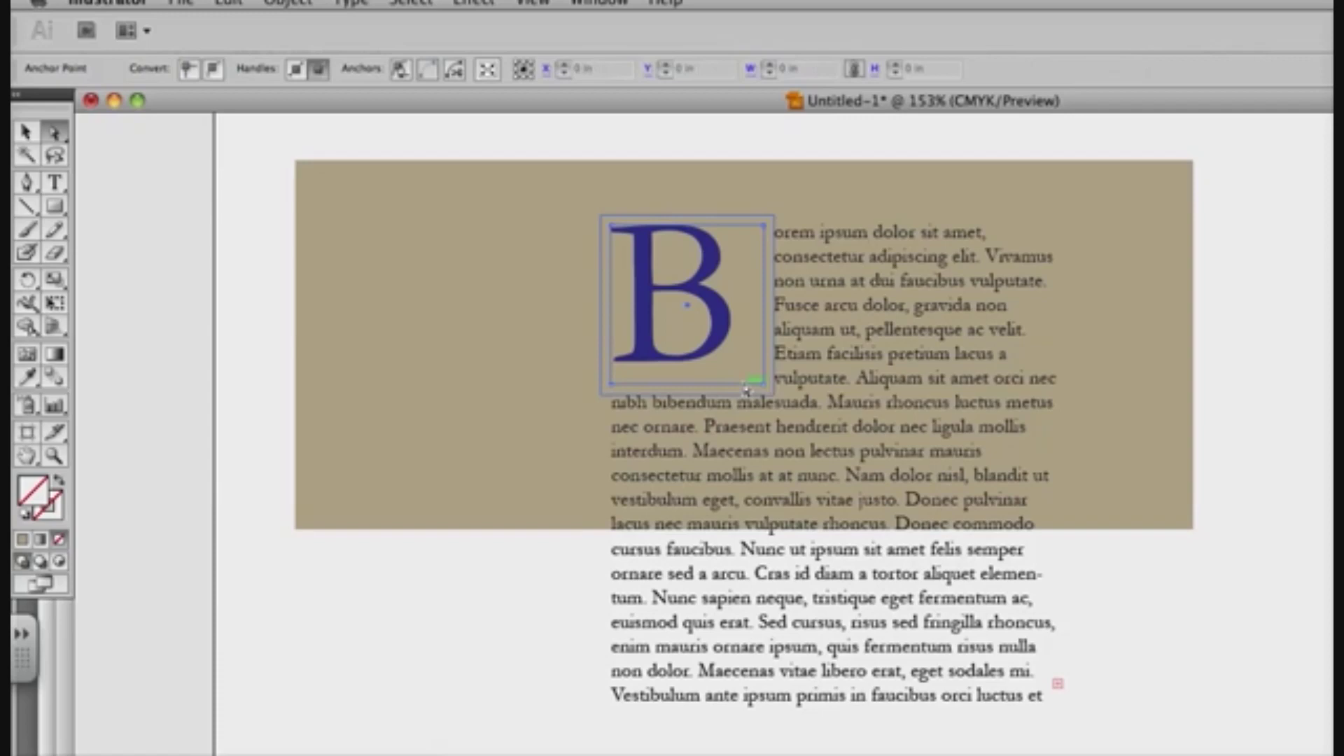
drag(752, 385, 748, 348)
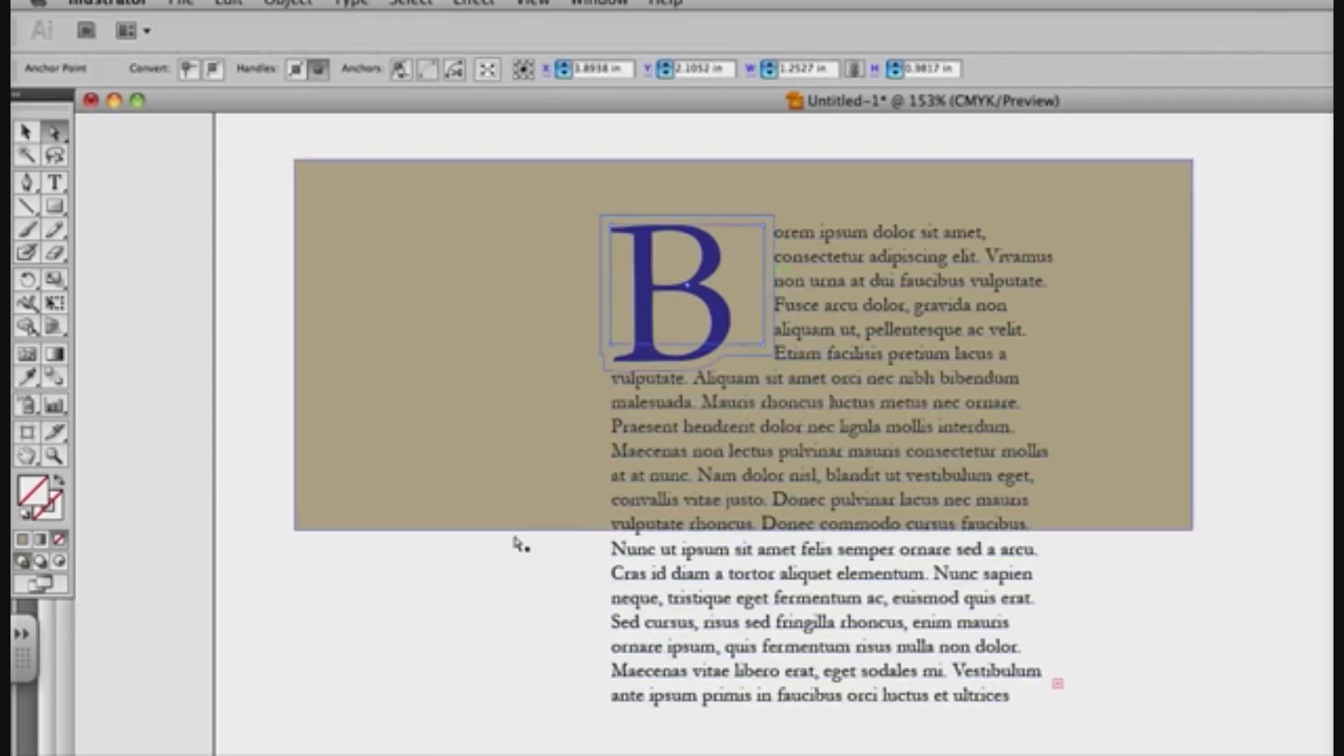
click(507, 559)
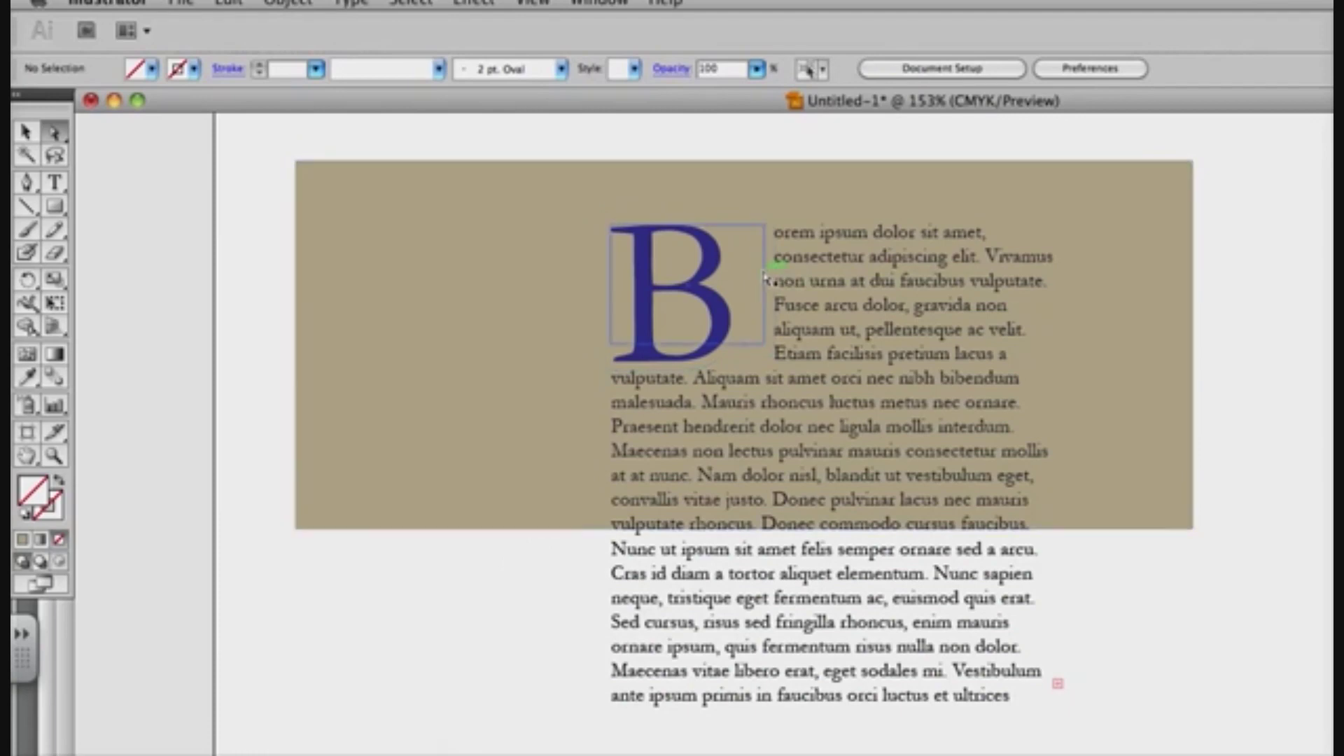
drag(773, 276, 725, 277)
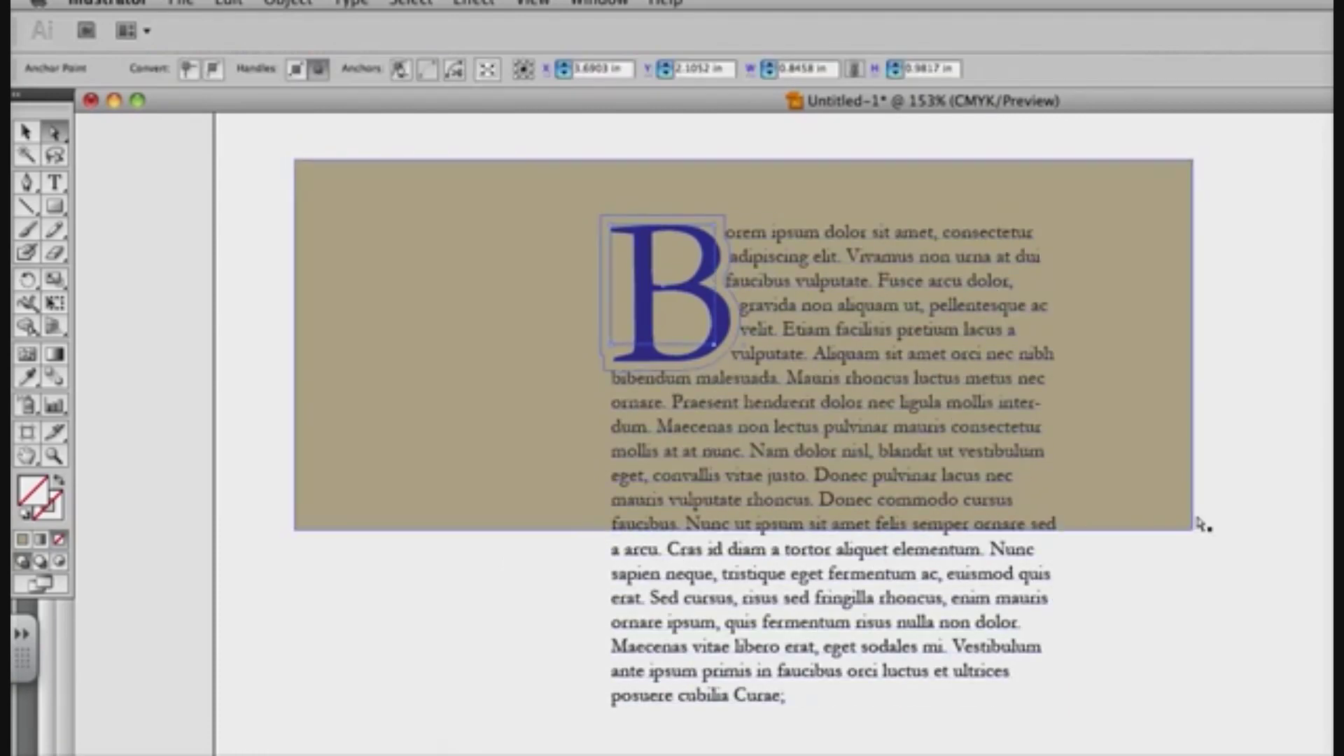
click(1265, 547)
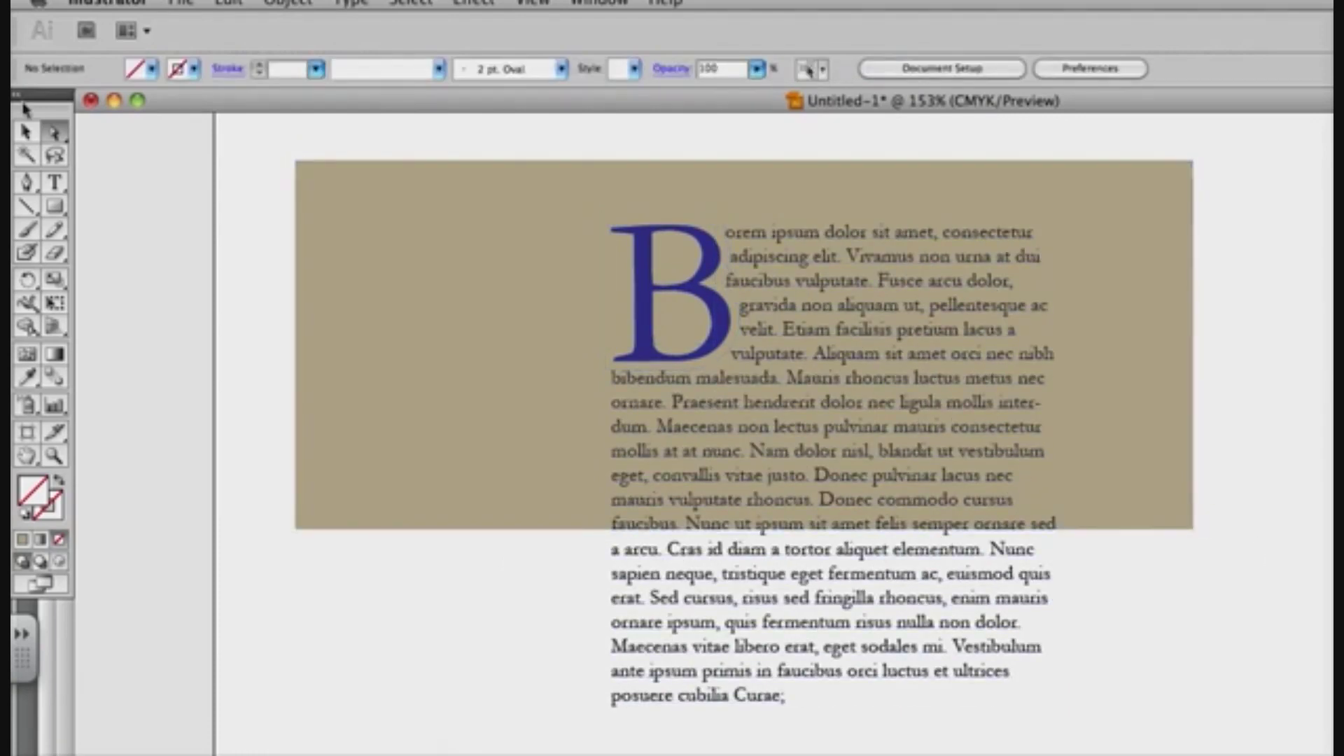
click(26, 133)
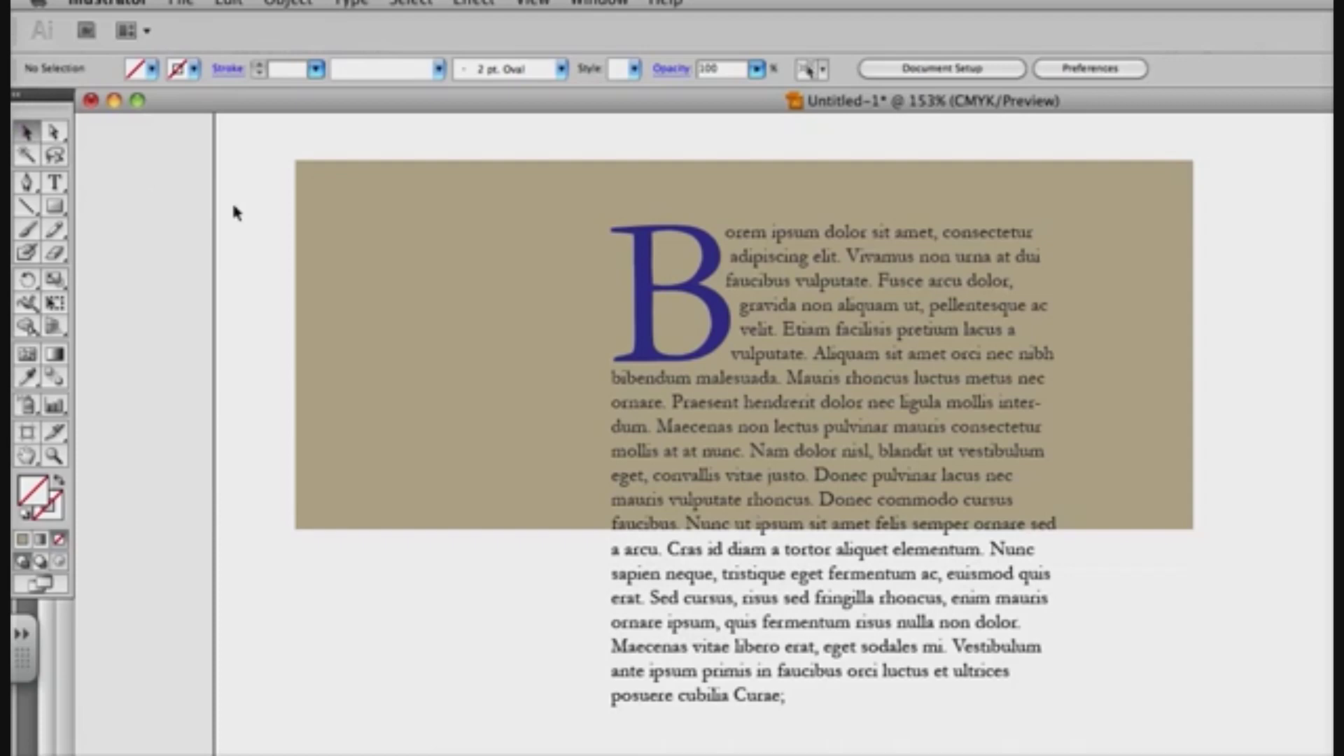